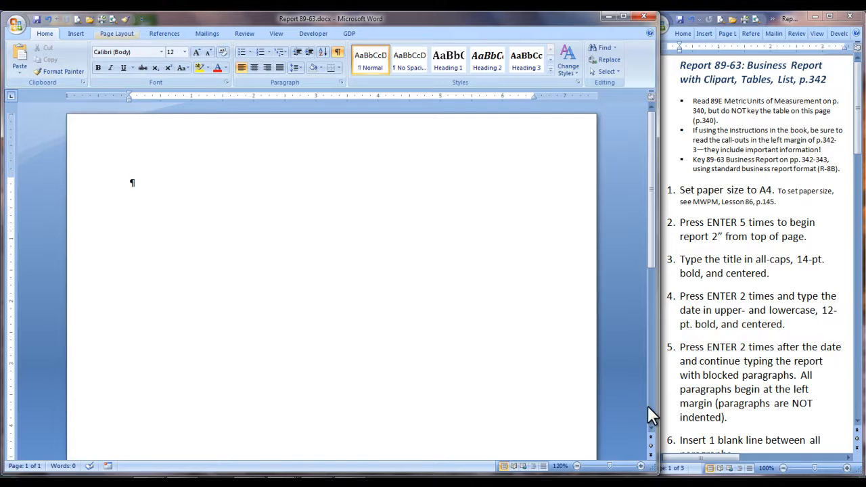
Step: Set the document's paper size to A4 (8.27" x 11.69")
click(117, 34)
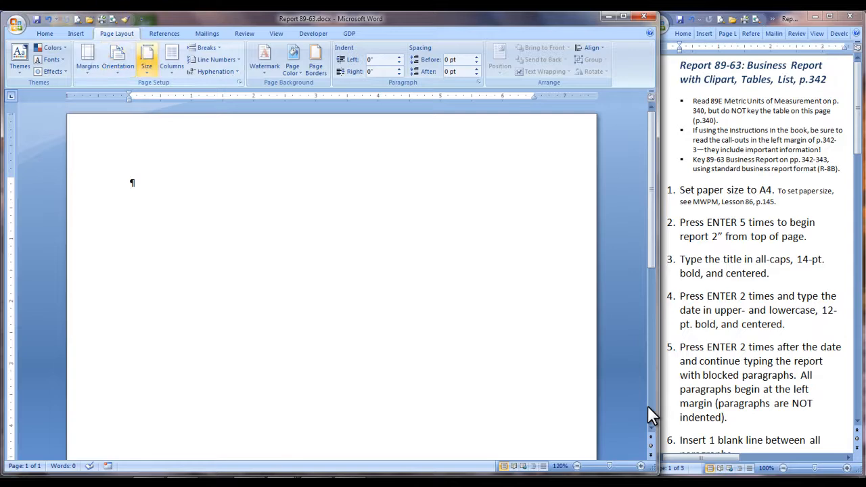
click(146, 62)
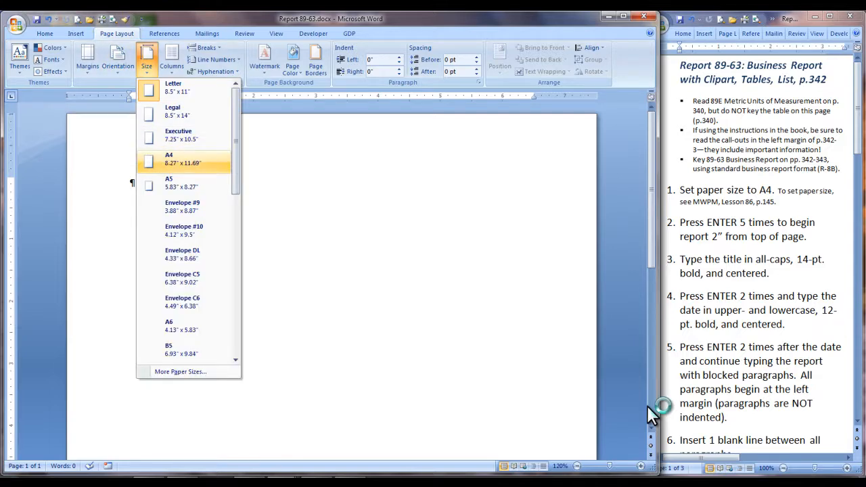
click(179, 160)
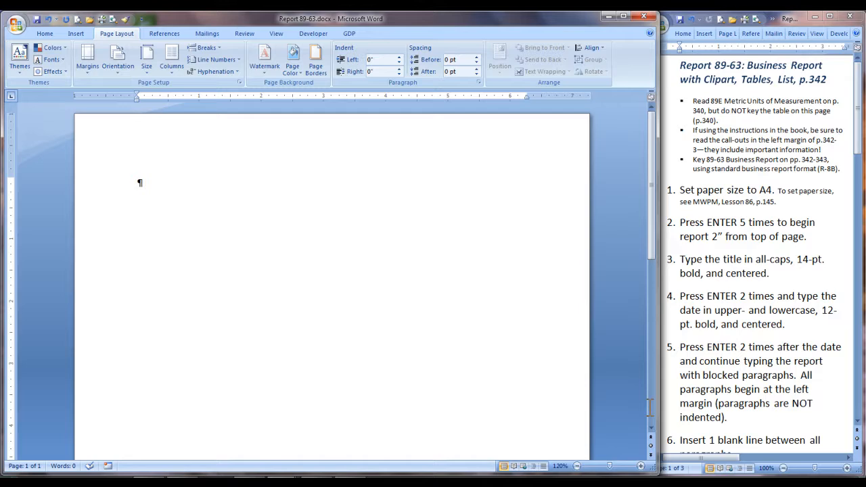
Step: Add five blank lines at the beginning of the page and enter the bold, centered title METRIC SUMMARY REPORT
key(Return)
key(Return)
key(Return)
key(Return)
key(Return)
key(ctrl+e)
text(METRIC SUMMARY REPORT)
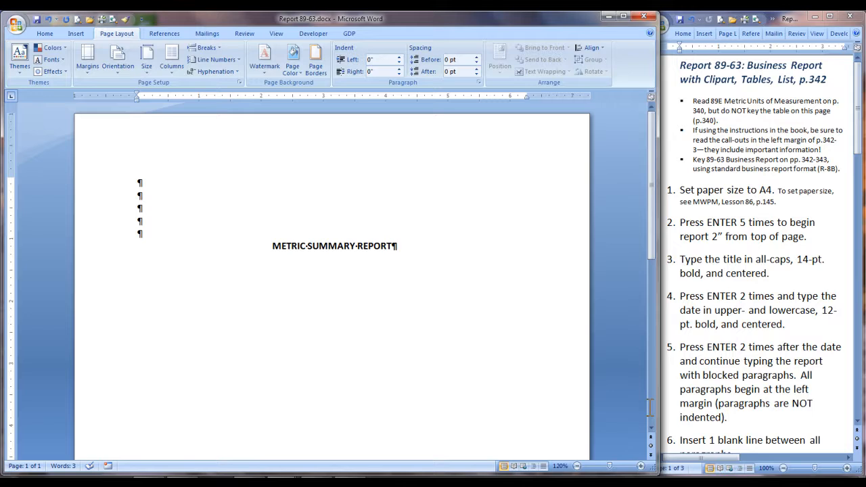
Step: Enter the bold, centered date April 17, 2010 two lines below the title and start a left-aligned paragraph two lines below it
key(Return)
key(Return)
text(April 17, 2010)
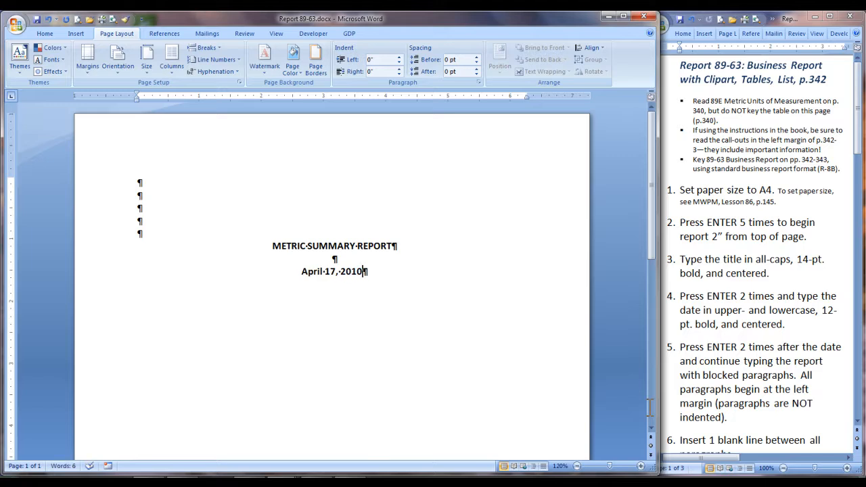
key(Return)
key(Return)
key(ctrl+l)
Step: Set the METRIC SUMMARY REPORT title to 14 pt and return the insertion point to the paragraph below the date
key(shift+End)
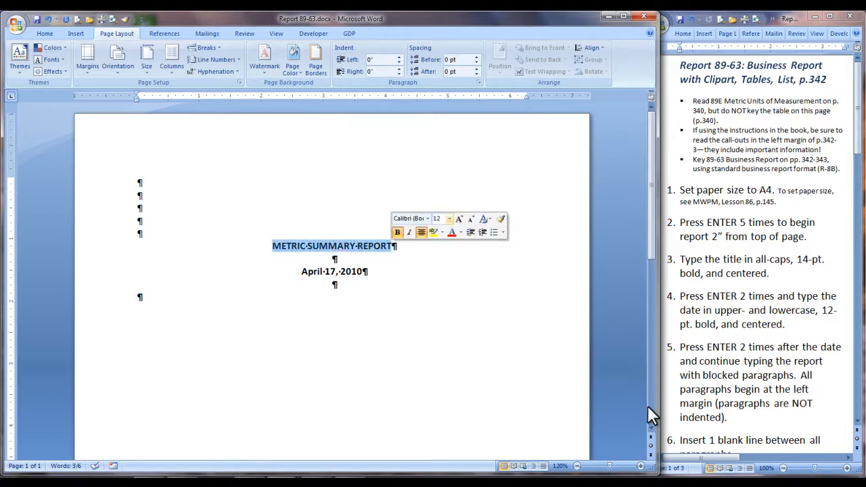
click(449, 219)
click(438, 277)
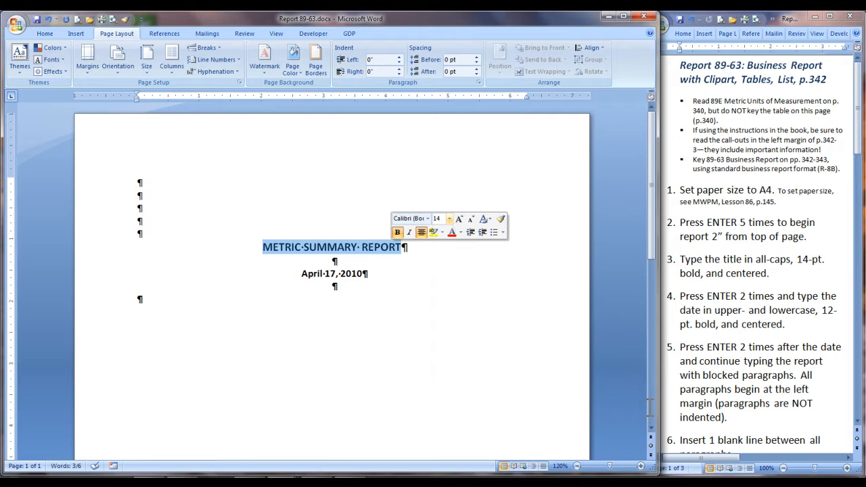
click(650, 407)
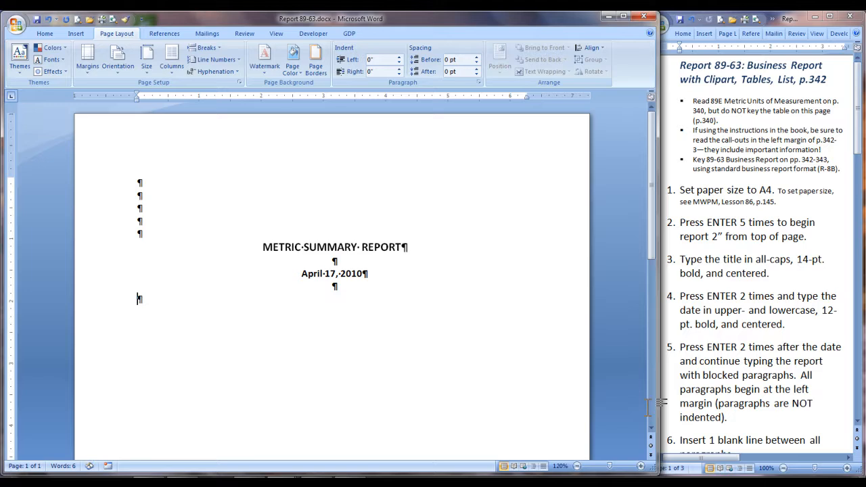
Step: Begin the first body paragraph with "The metric system was devised by"
text(The metric system was devis)
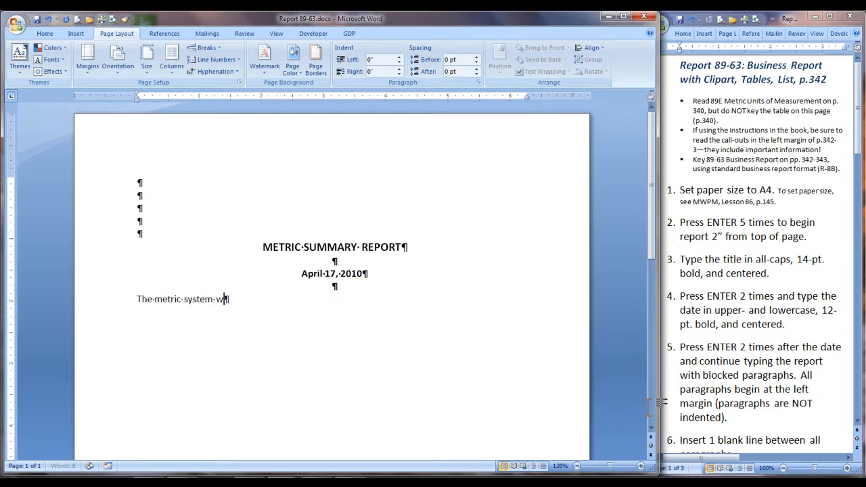
text(ed by Gabriel Mouton, a Frenchman, in 1670. It is a system)
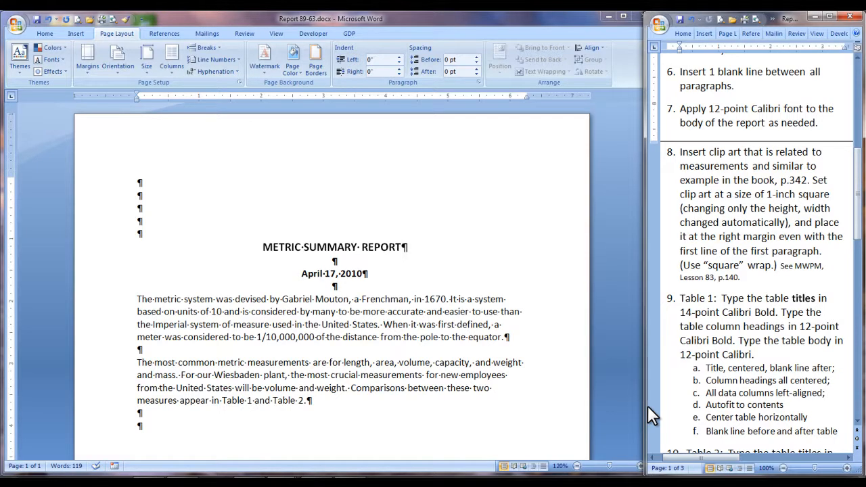
Step: Search the clip art for measurements and insert the red calipers picture at the blank paragraph below the body text
click(76, 33)
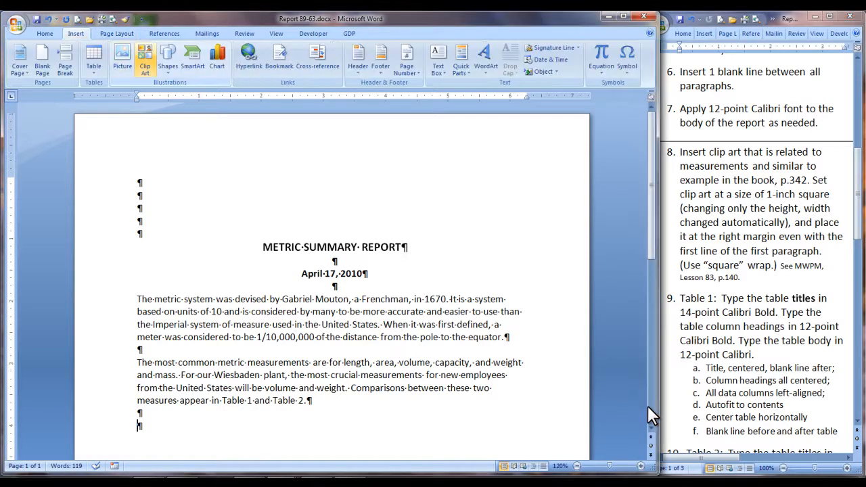
click(144, 59)
text(measurements)
key(Return)
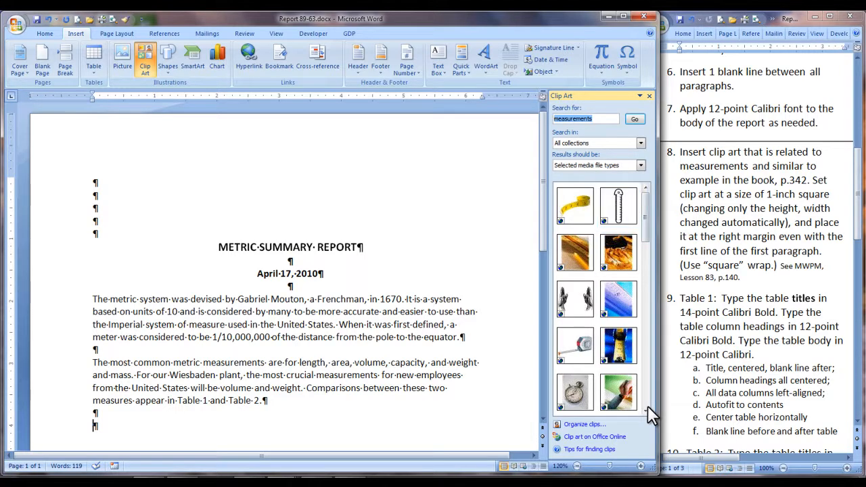
scroll(647, 406, down, 4)
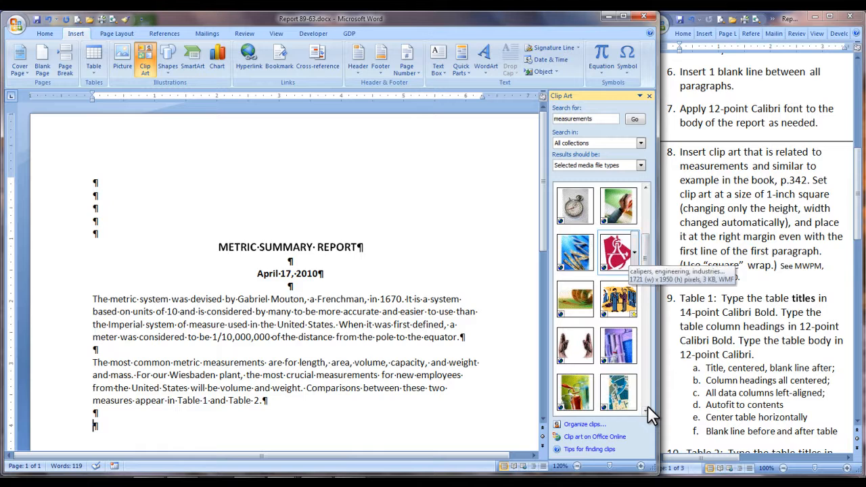
click(616, 253)
click(650, 96)
scroll(648, 407, down, 4)
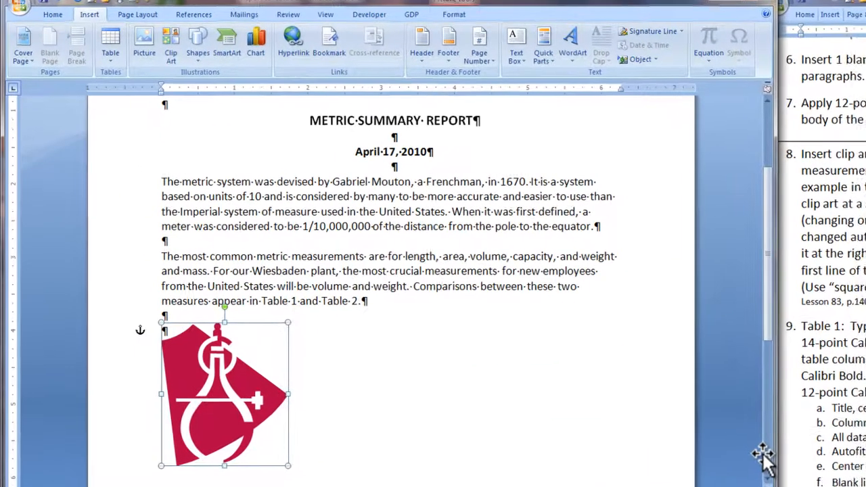
Step: Resize the calipers picture to a width of 1" with the aspect ratio locked
right_click(234, 397)
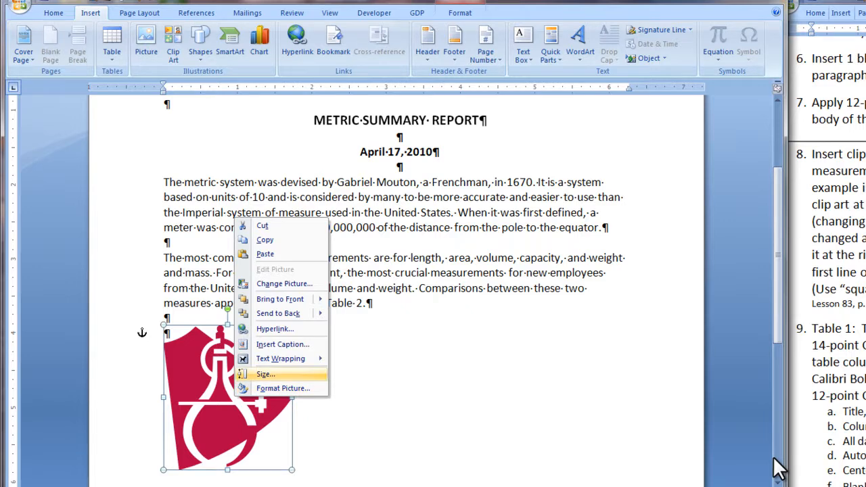
click(266, 374)
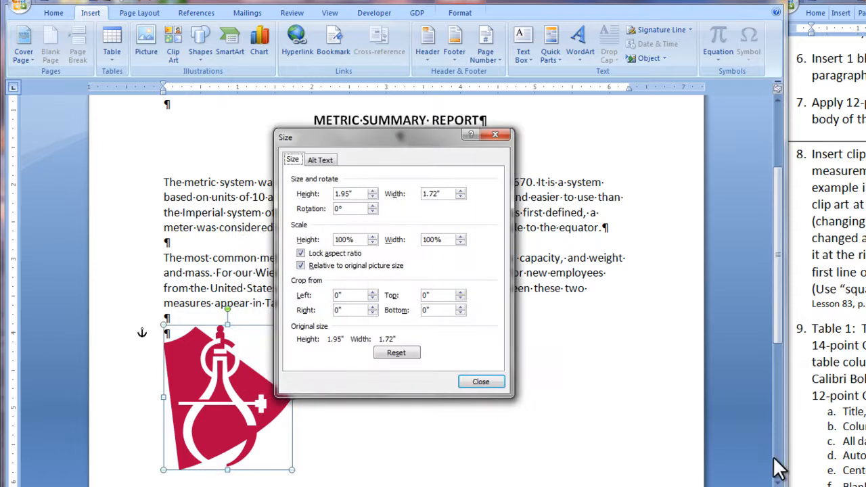
click(460, 196)
click(460, 197)
click(460, 197)
click(460, 197)
click(460, 197)
click(460, 197)
click(460, 197)
click(460, 197)
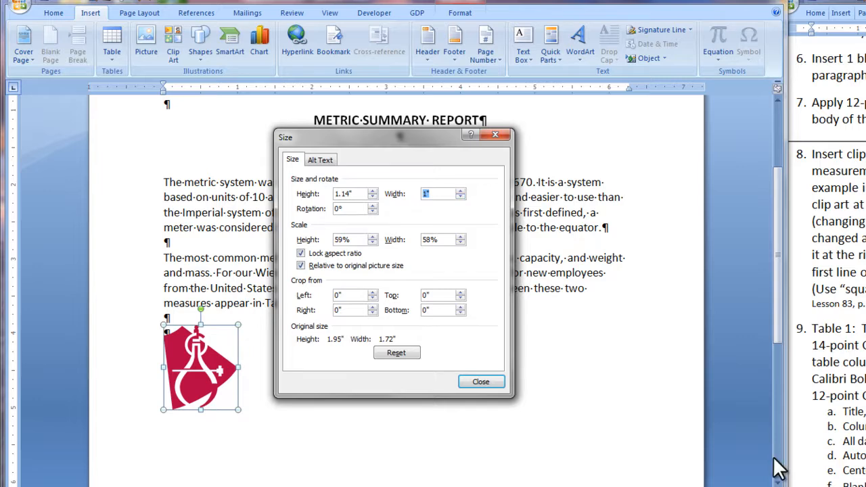
click(481, 382)
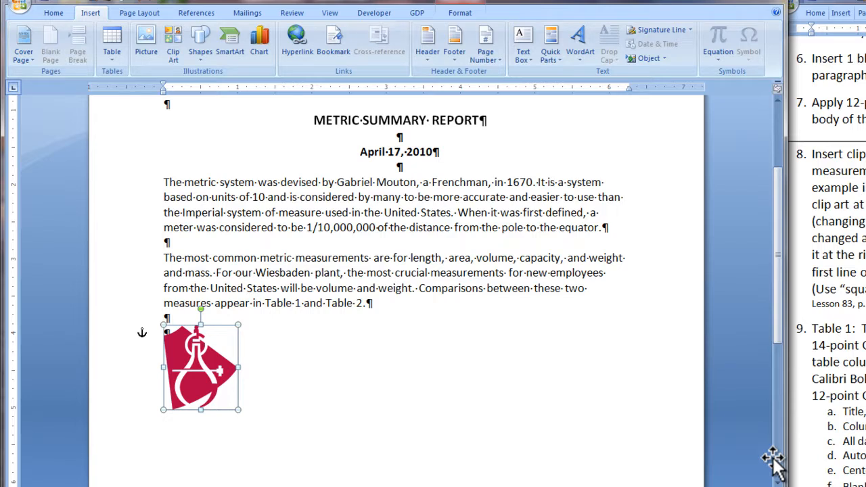
Step: Move the calipers picture to the right margin beside the first paragraph's opening line and apply Square text wrapping
mouse_move(201, 367)
mouse_down()
mouse_move(527, 288)
mouse_move(595, 295)
mouse_move(584, 293)
mouse_move(591, 207)
mouse_up()
right_click(601, 209)
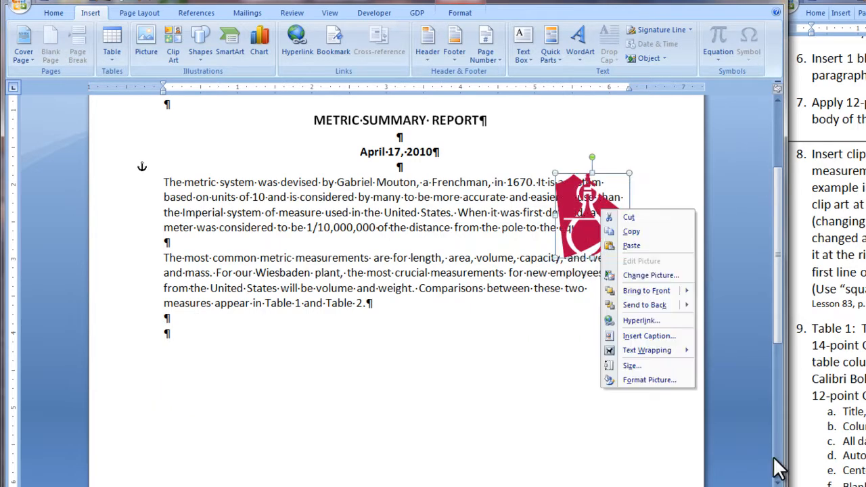
mouse_move(646, 350)
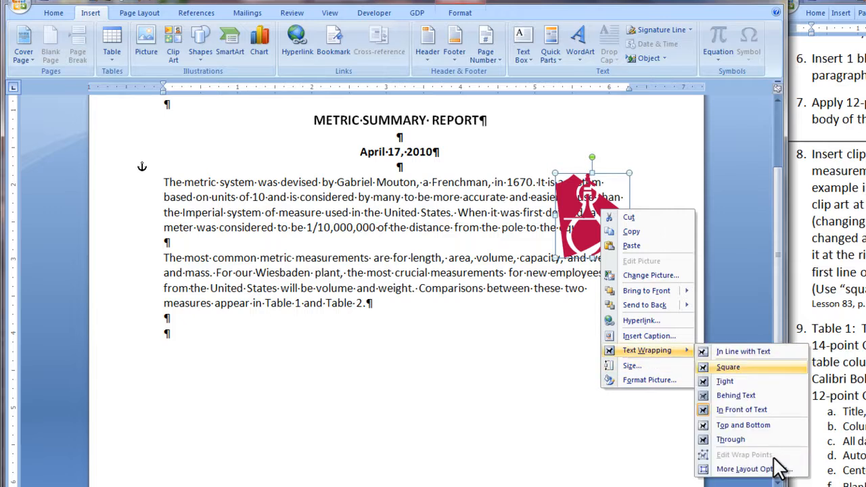
click(728, 367)
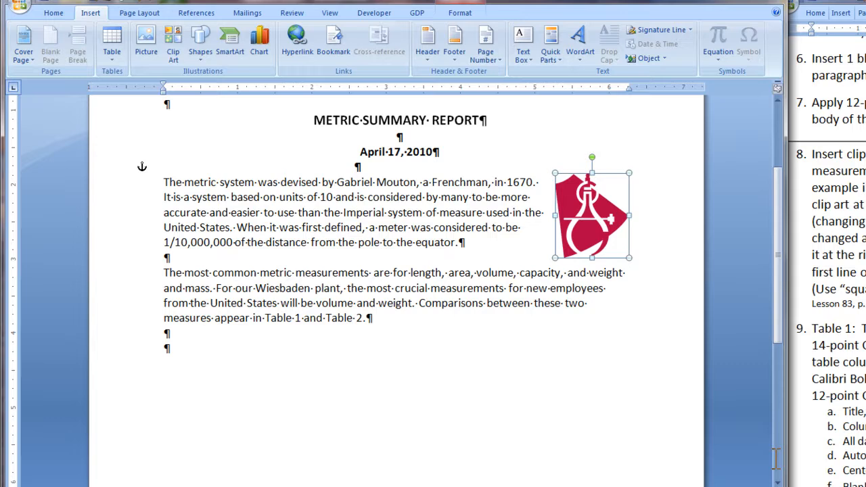
Step: Insert a table with 3 columns and 7 rows at the last blank paragraph below the body text
click(166, 348)
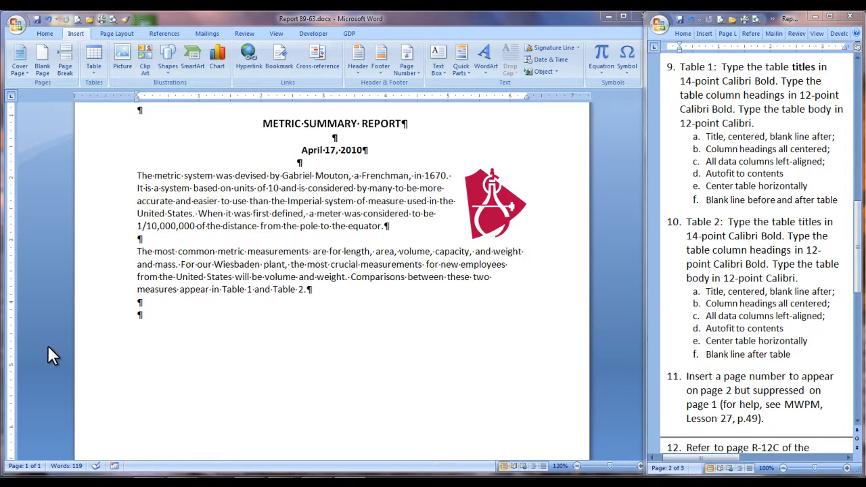
click(138, 316)
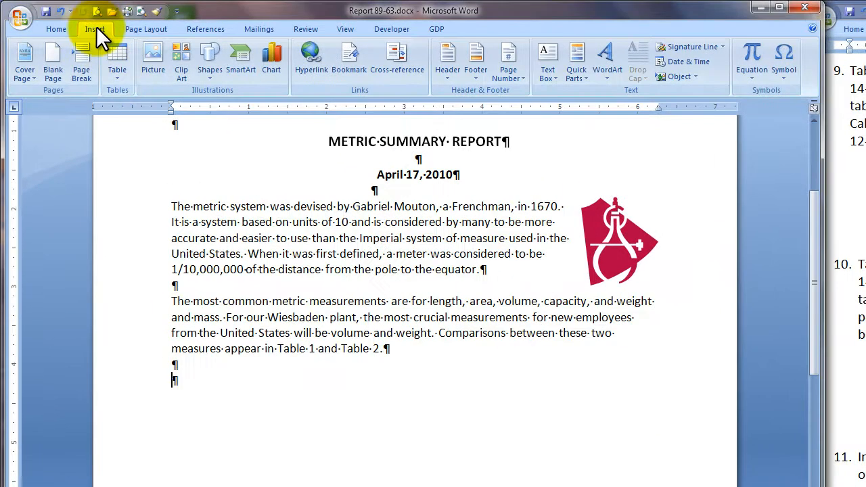
click(117, 78)
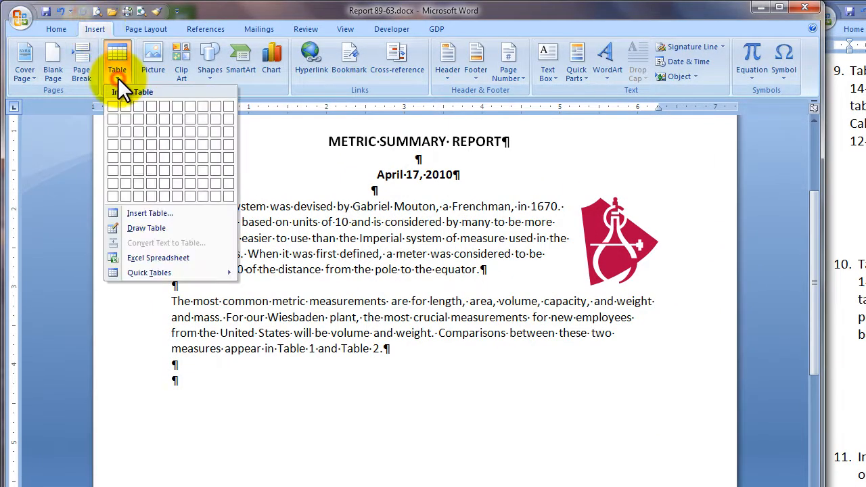
click(135, 213)
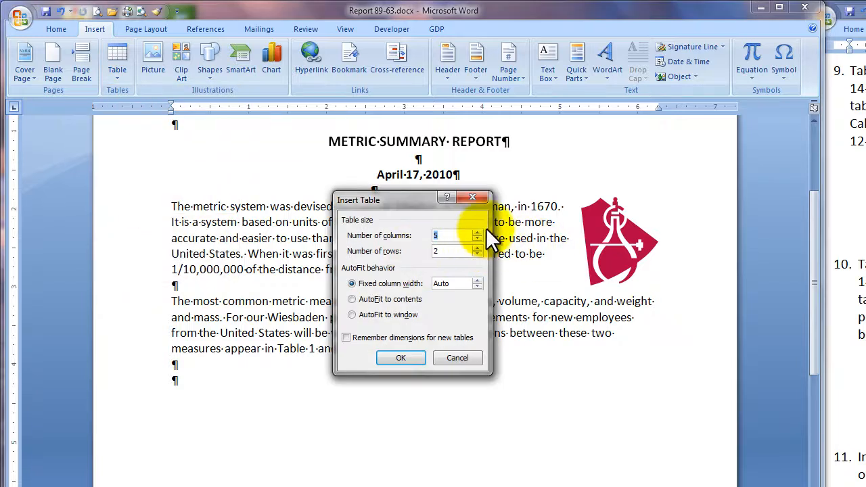
click(476, 238)
click(477, 239)
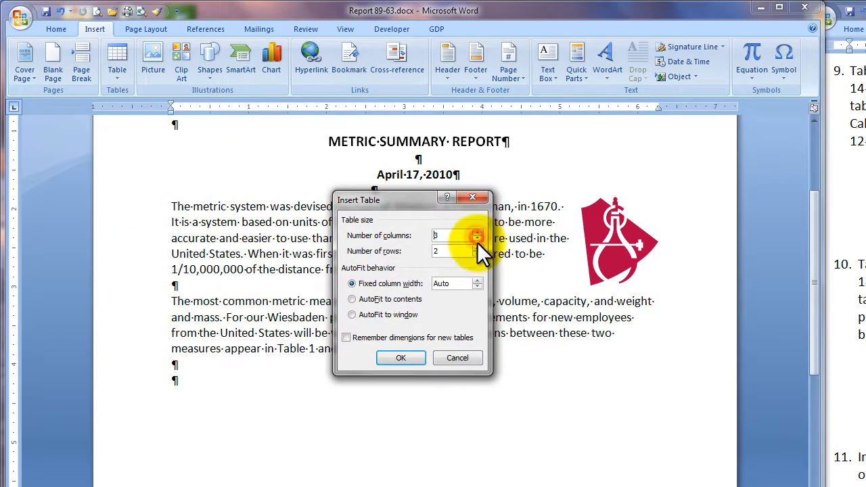
click(477, 247)
click(477, 248)
click(477, 248)
click(476, 248)
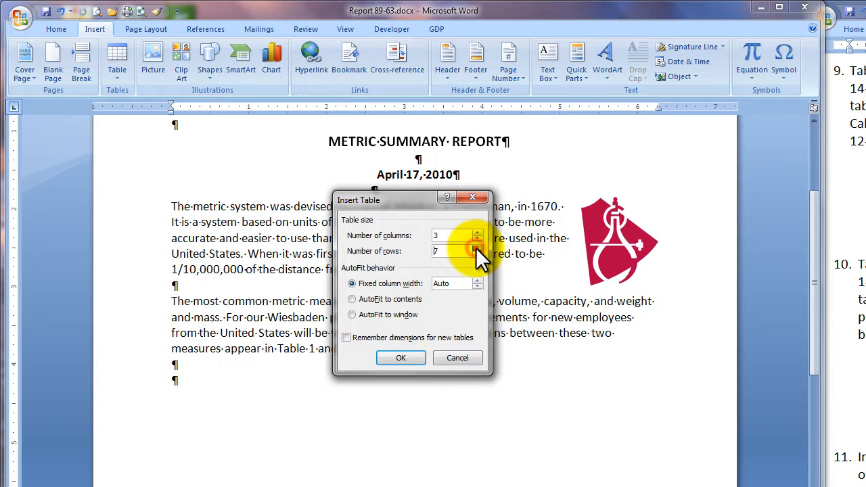
click(476, 248)
click(401, 359)
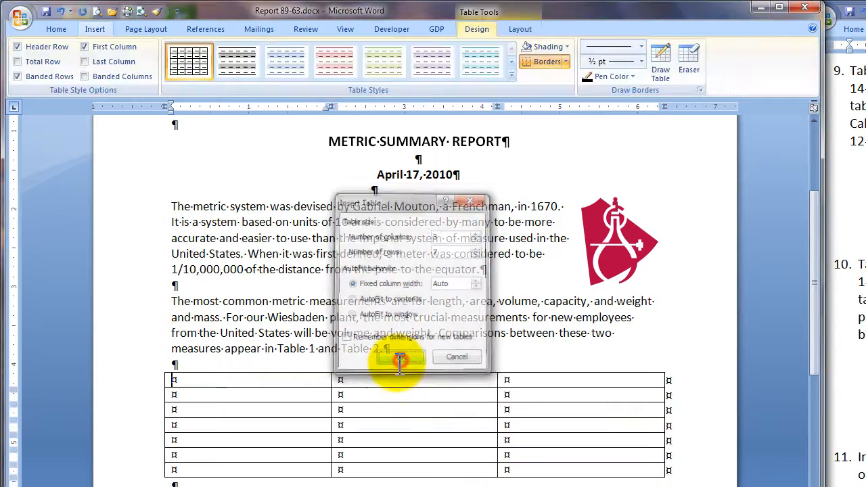
Step: Hide the formatting marks and set the font size of the whole table to 12 pt
key(ctrl+shift+8)
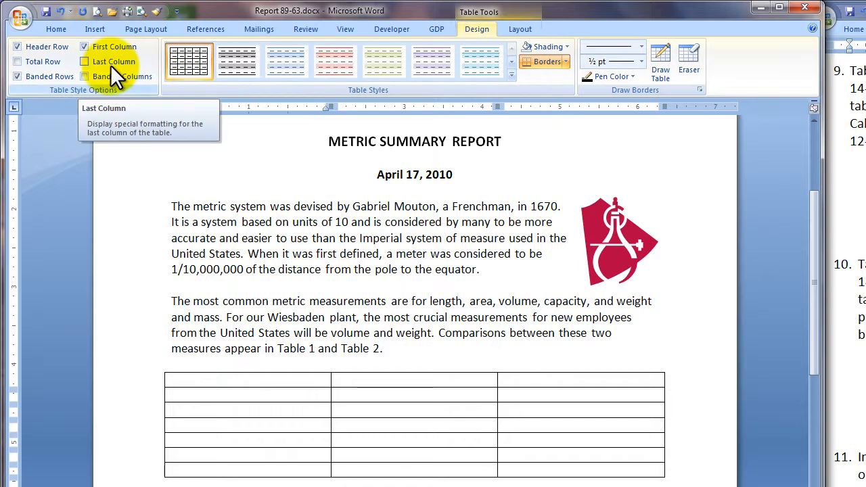
click(157, 367)
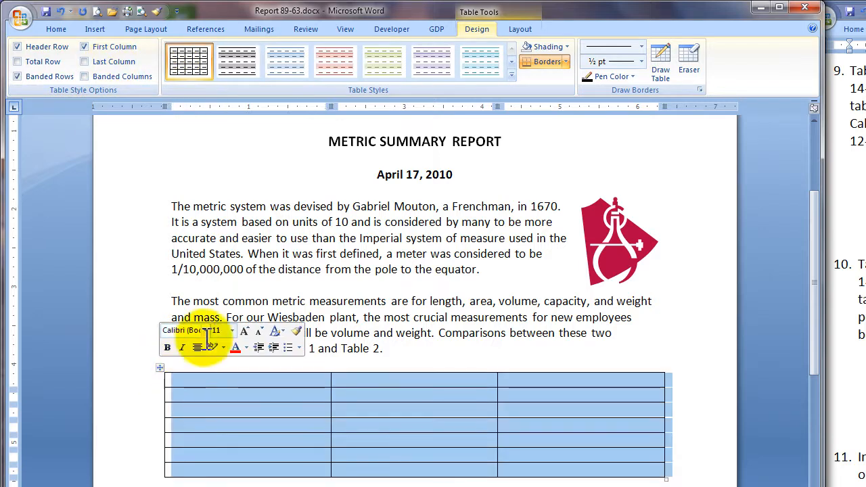
click(232, 330)
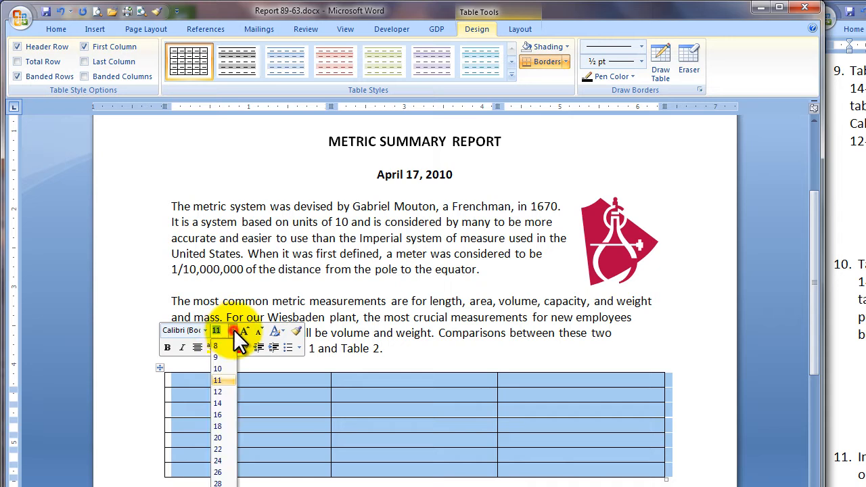
click(222, 392)
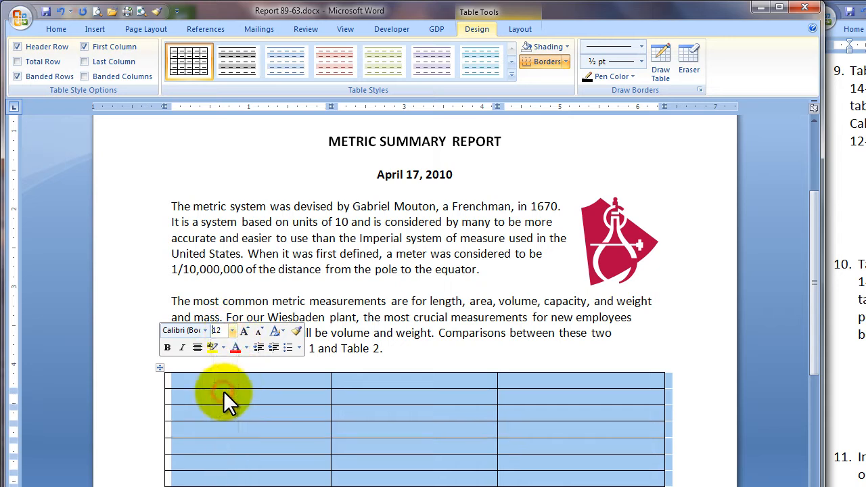
Step: Merge the cells of the table's first row into a single cell
click(139, 382)
right_click(144, 382)
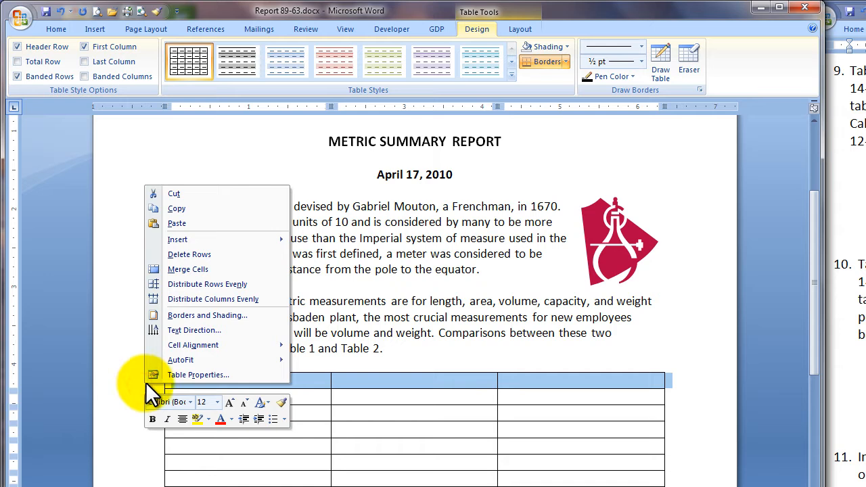
click(202, 269)
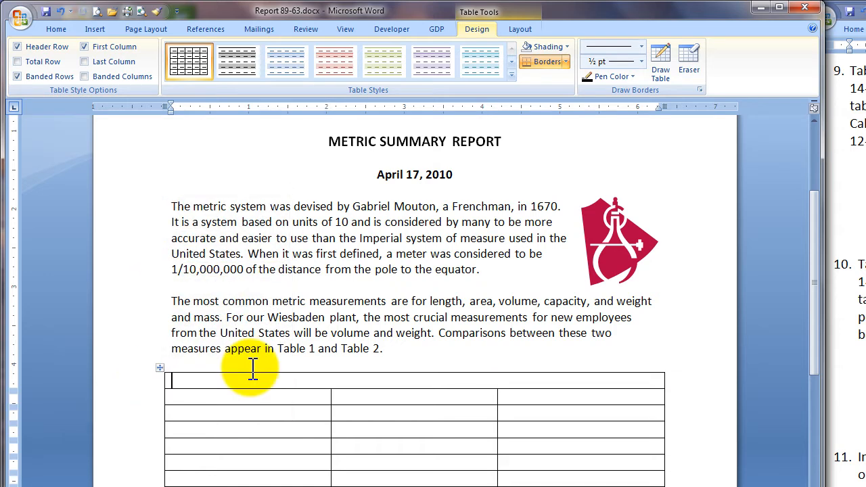
Step: Enter the centred bold title "Table 1. METRIC/U.S. COMPARISONS FOR VOLUME" in the table's merged first row
key(ctrl+e)
text(able)
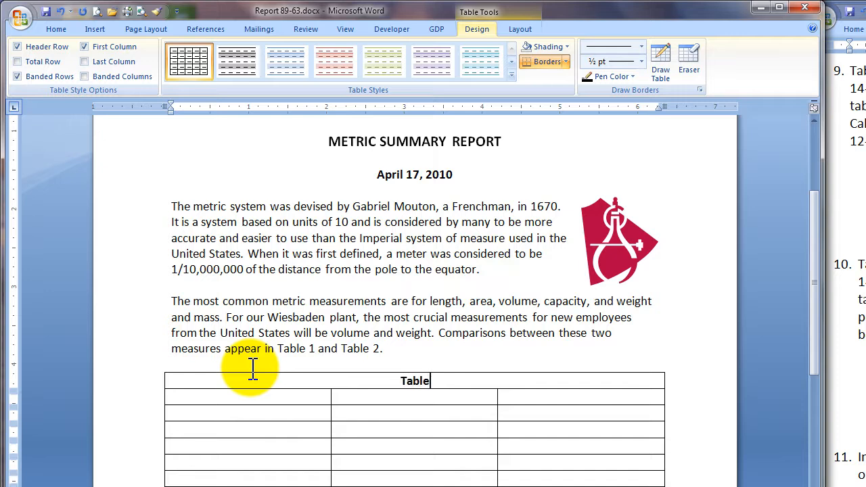
text( 1. METRIC/U.S. COMPARISONS FOR VOLUME)
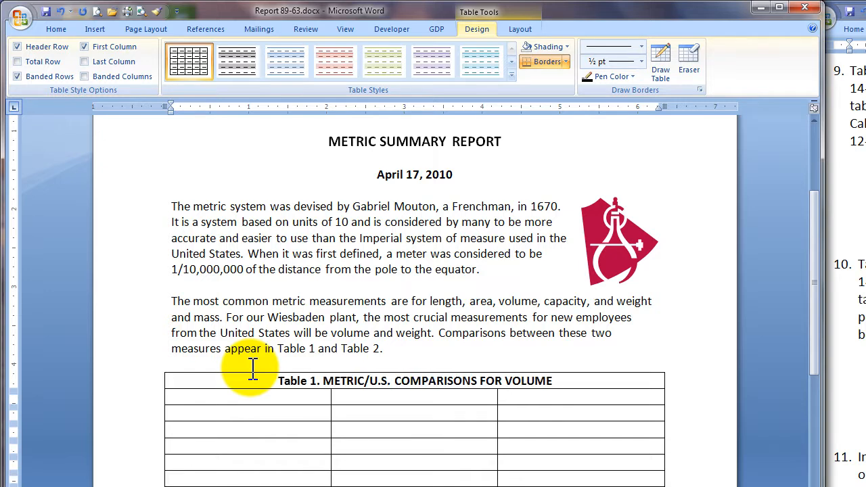
Step: Add a blank line after the Table 1 title and set the title's font size to 14 pt
drag(274, 381, 552, 381)
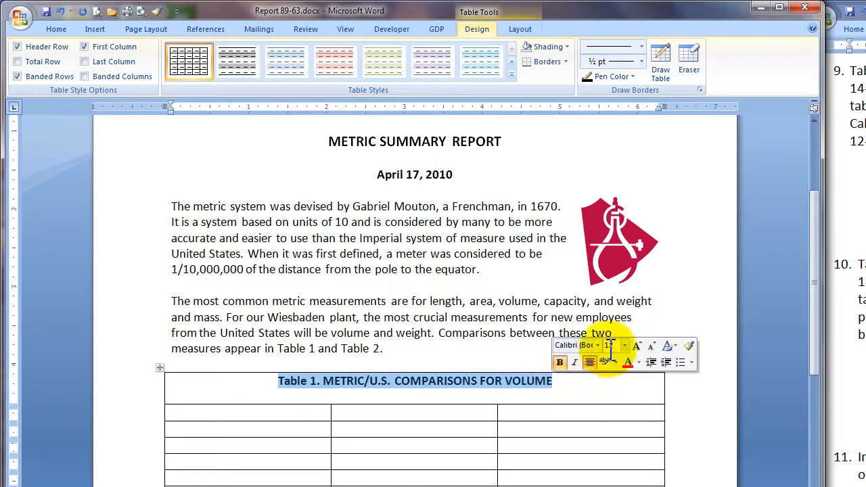
click(625, 345)
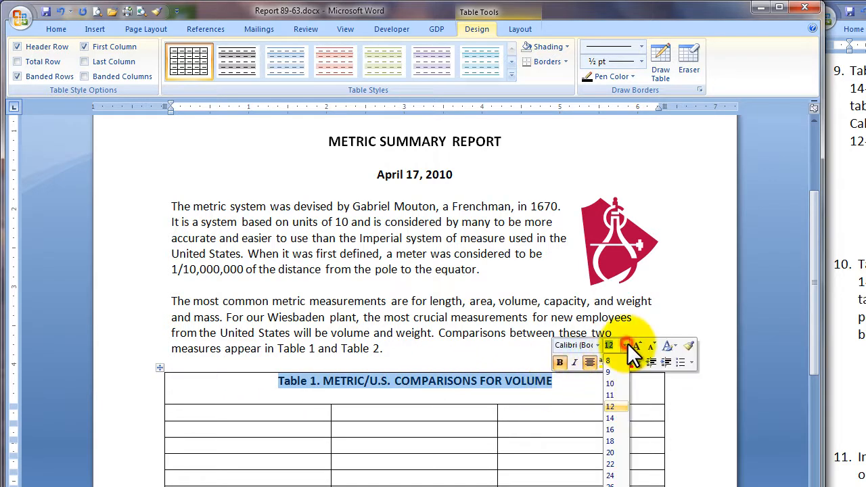
click(621, 418)
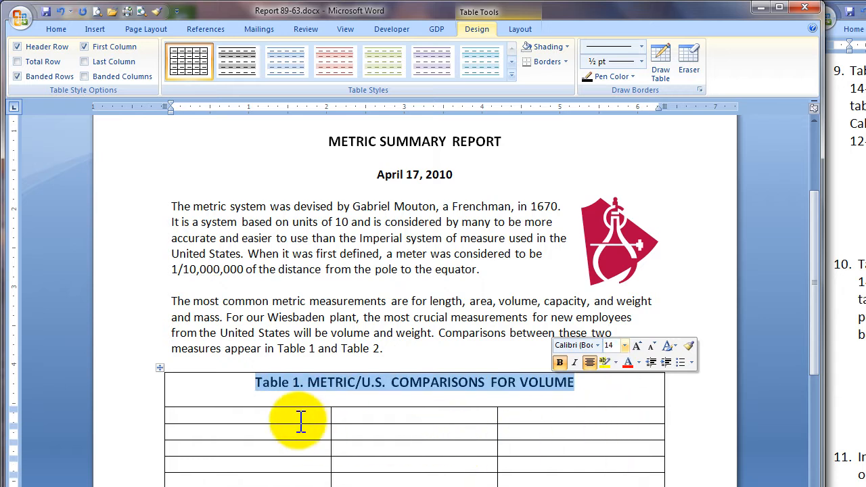
Step: Format the row below the Table 1 title as bold and centred for the column headings
click(133, 423)
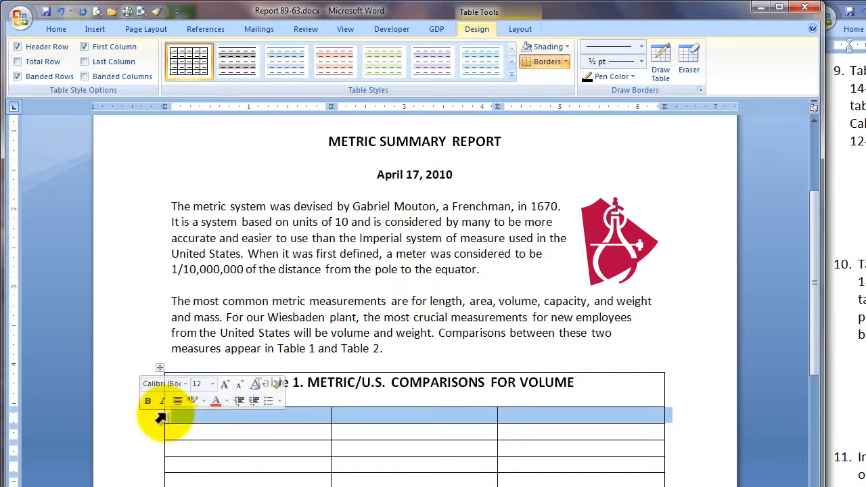
right_click(200, 418)
click(205, 452)
click(234, 453)
click(222, 420)
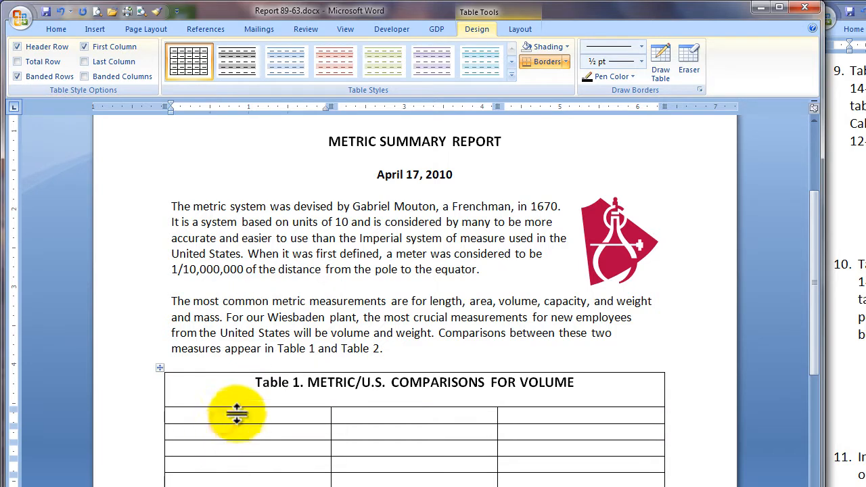
Step: Enter the headings Metric Unit, Metric Example and U.S. Equivalent in Table 1, and fill in the volume comparisons from Cubic centimeter to Hectoliter
text(Metric Unit)
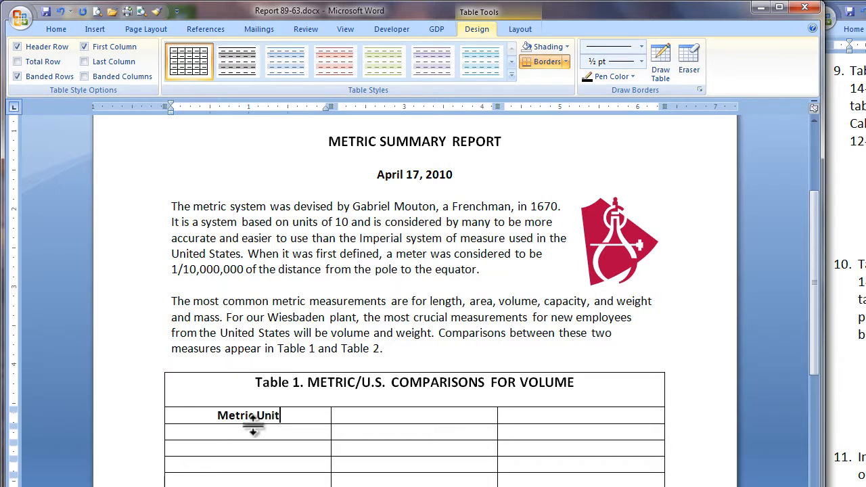
key(Tab)
text(Metric Example)
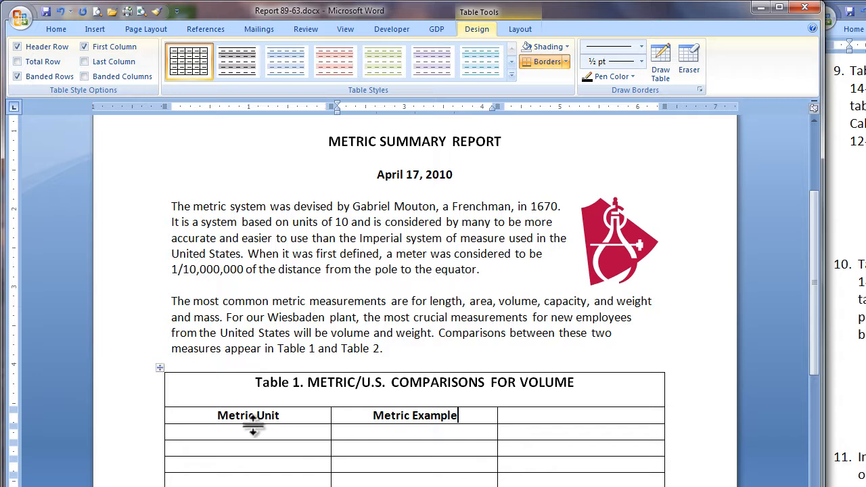
key(Tab)
text(U.S. Equivalent)
key(Tab)
text(Cubic centimeter)
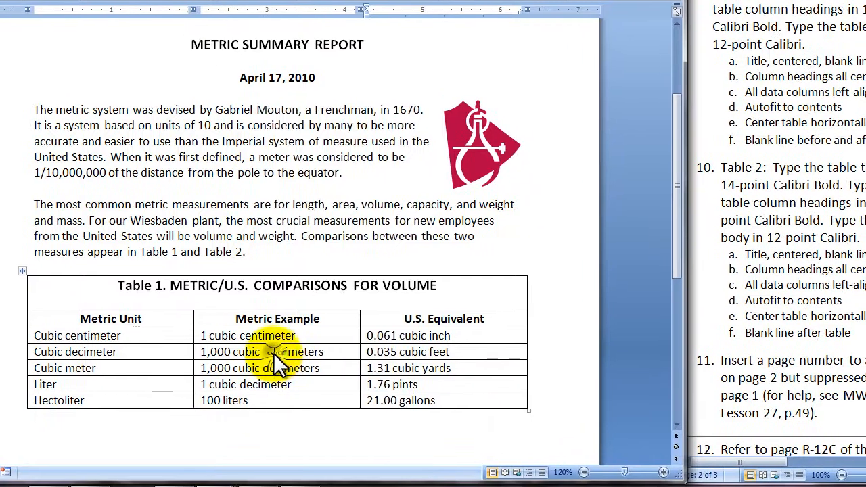
Step: AutoFit the columns of Table 1 to their contents
right_click(410, 450)
mouse_move(365, 238)
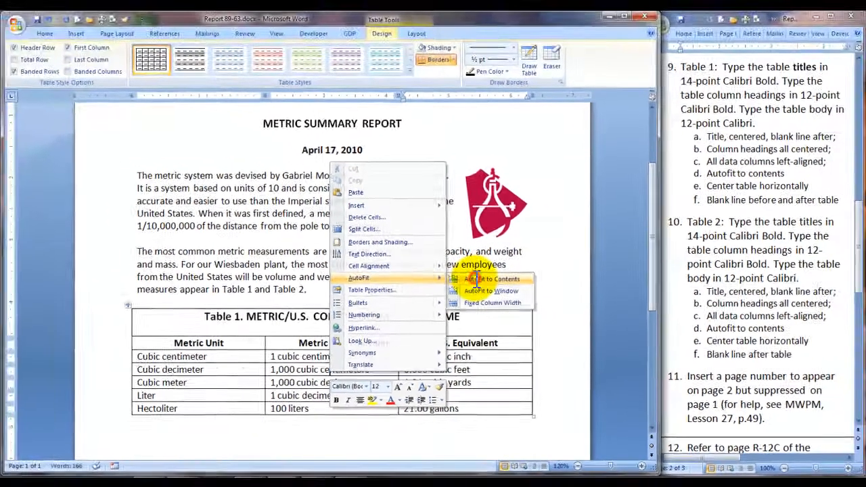
click(466, 239)
Step: Select the whole of Table 1 and set its alignment to Center so it is centred horizontally on the page
click(126, 304)
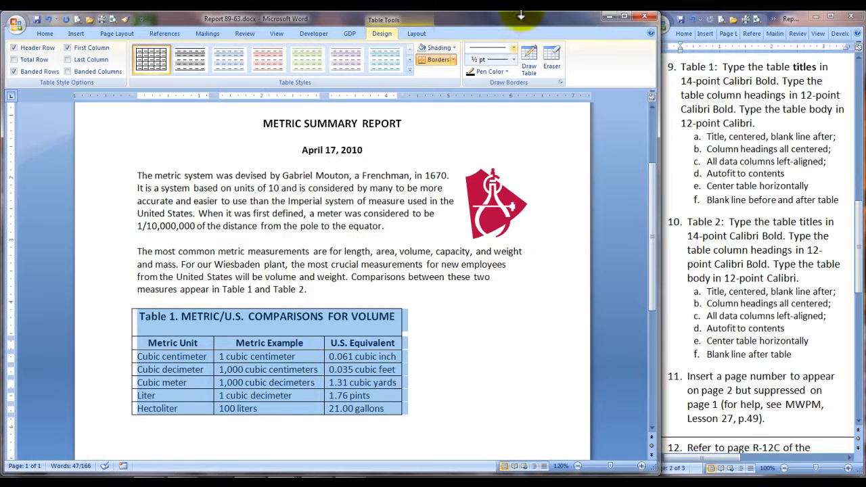
click(418, 33)
click(32, 71)
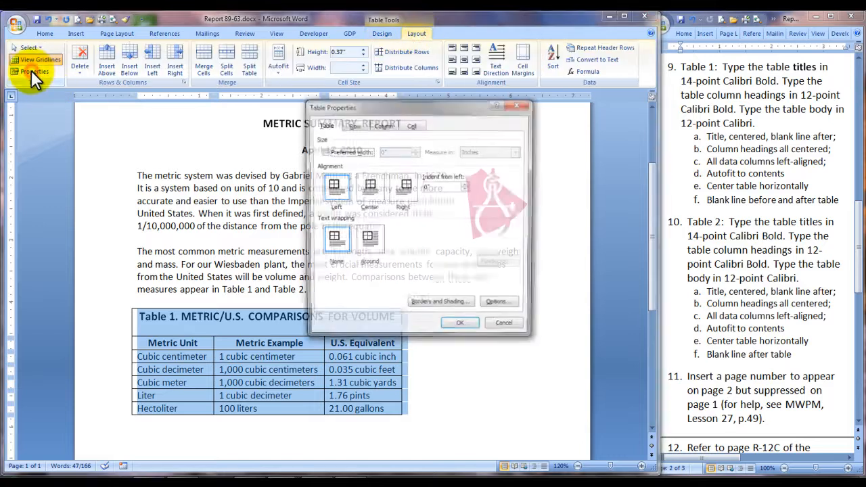
click(371, 193)
click(455, 326)
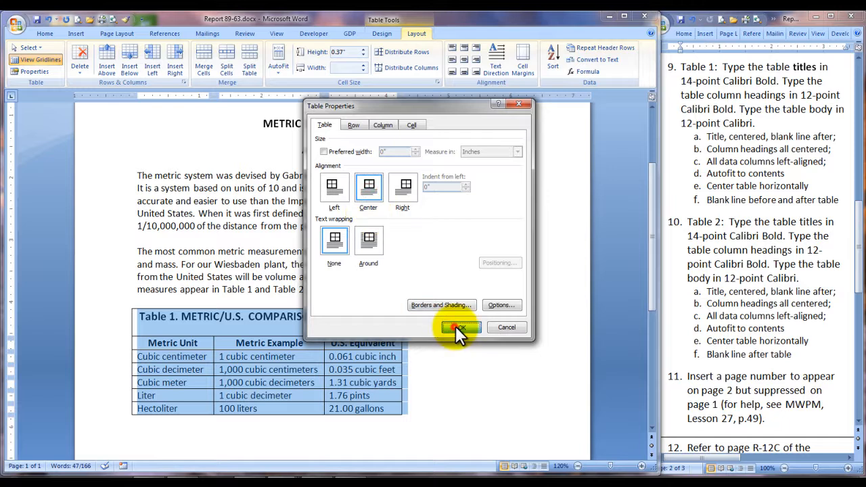
Step: Insert a second table with 3 columns and 6 rows after the blank line below Table 1
click(171, 443)
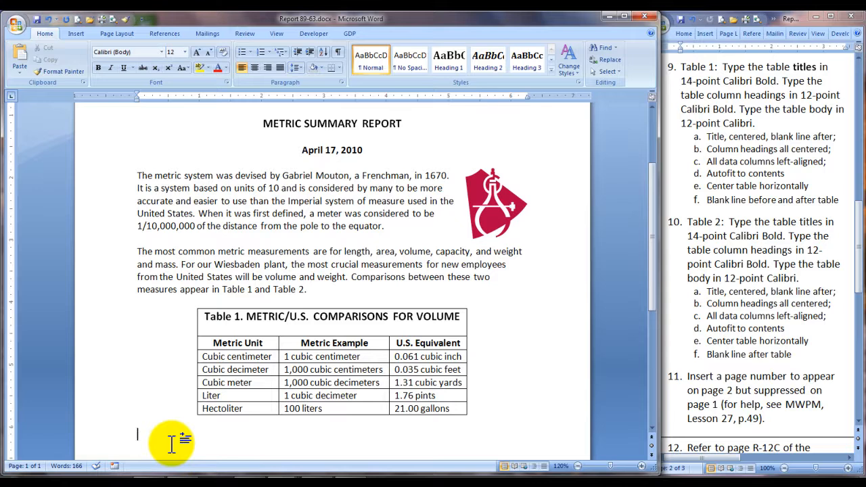
scroll(172, 443, down, 2)
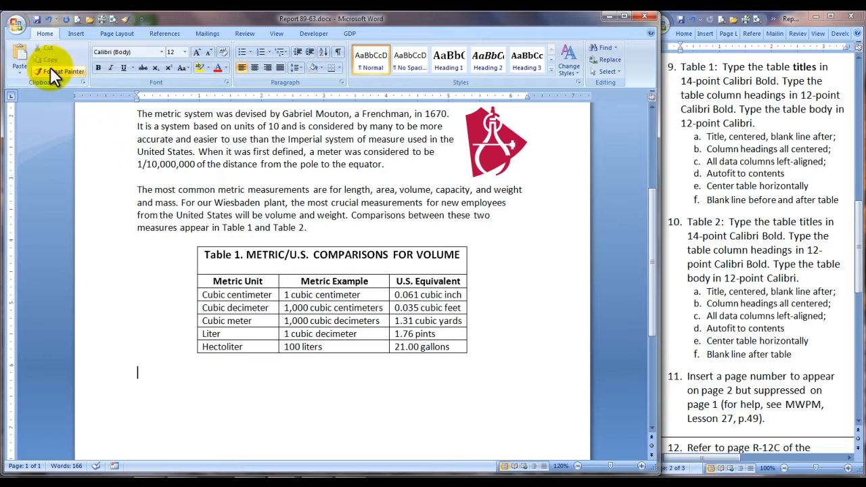
click(74, 32)
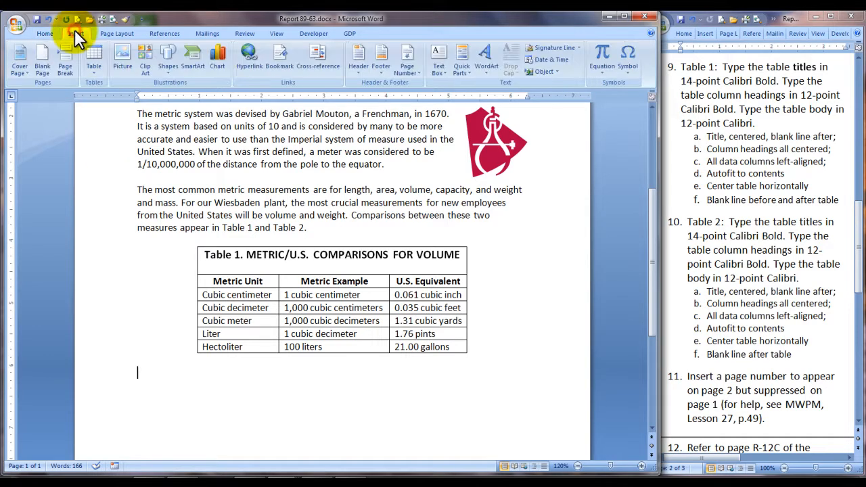
click(93, 67)
click(120, 181)
click(383, 201)
click(382, 207)
click(381, 209)
click(381, 208)
click(321, 297)
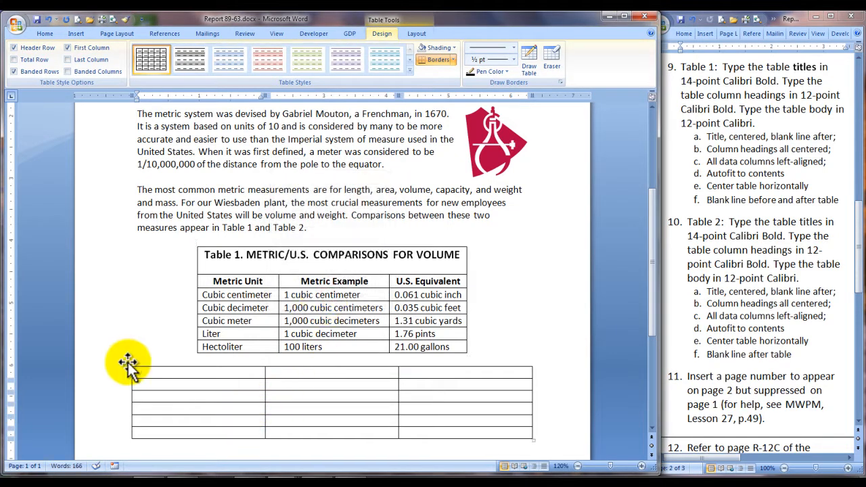
Step: Set the font size of the entire second table to 12 pt
click(128, 363)
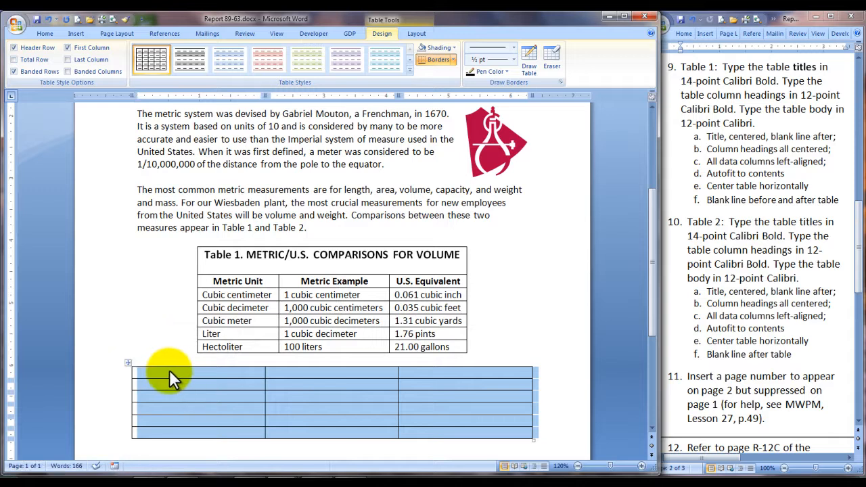
click(187, 334)
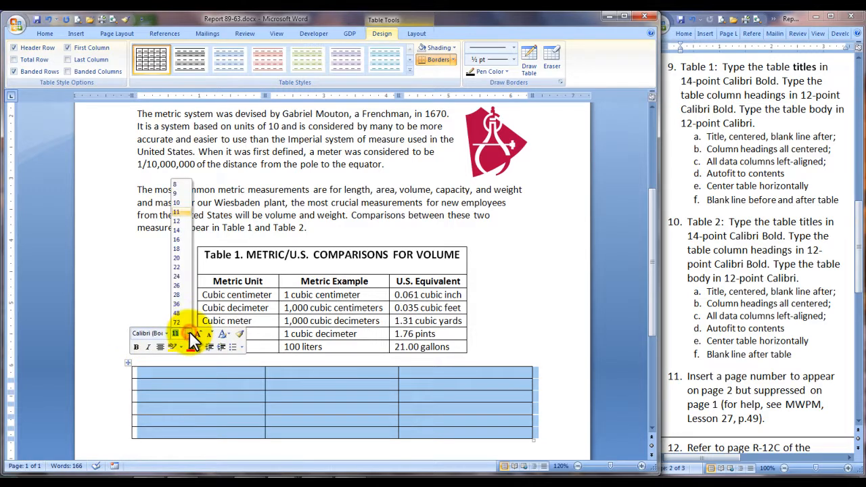
click(178, 221)
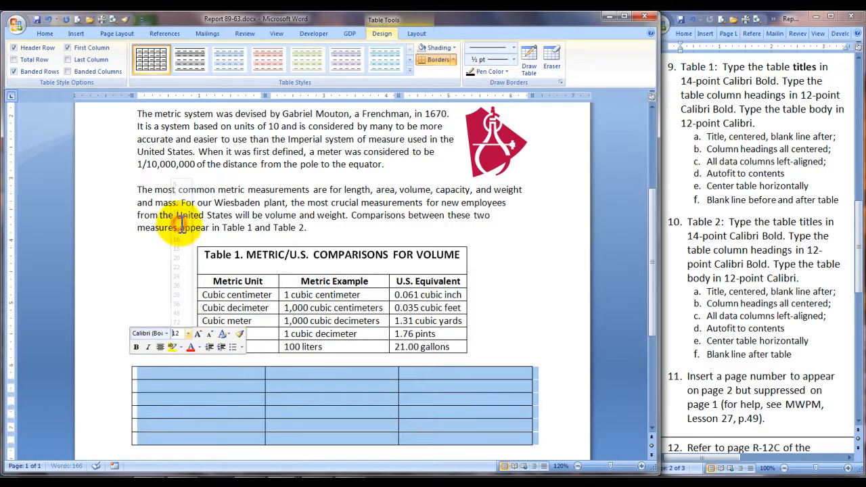
Step: Merge the cells of the second table's first row into a single cell
click(106, 378)
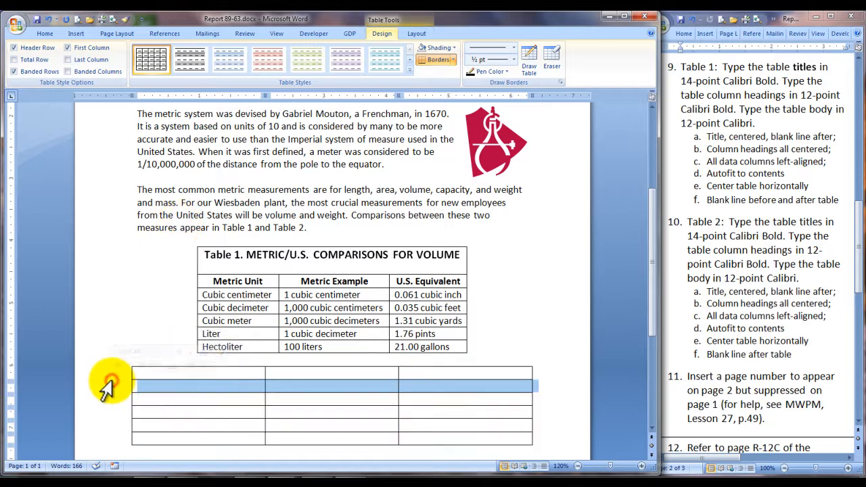
right_click(106, 377)
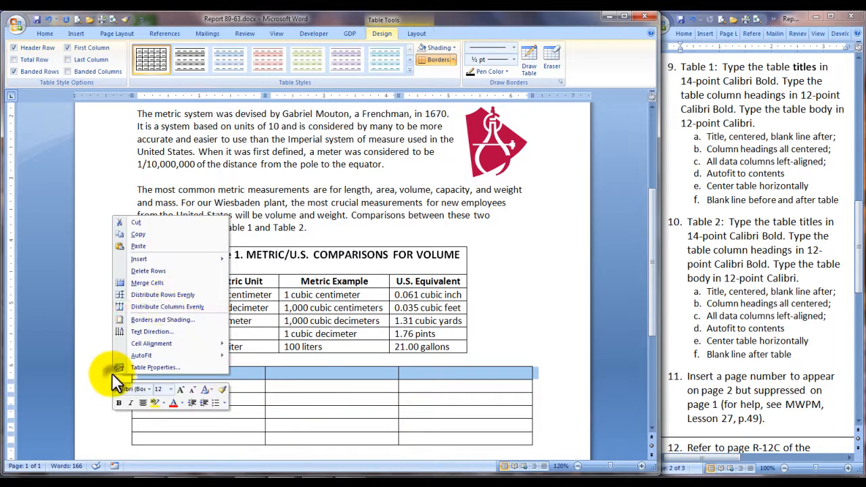
click(165, 282)
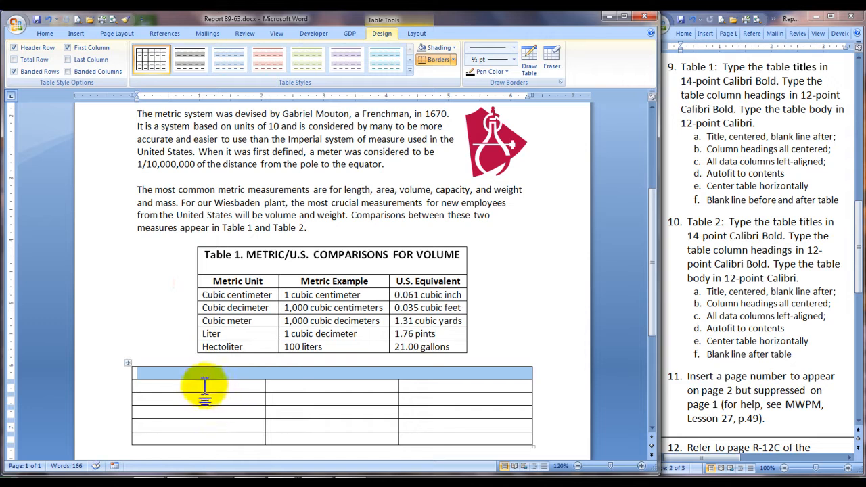
Step: Enter the centred bold title "Table 2. METRIC/U.S. COMPARISONS FOR WEIGHT" in the merged row and add a blank line after it
click(218, 374)
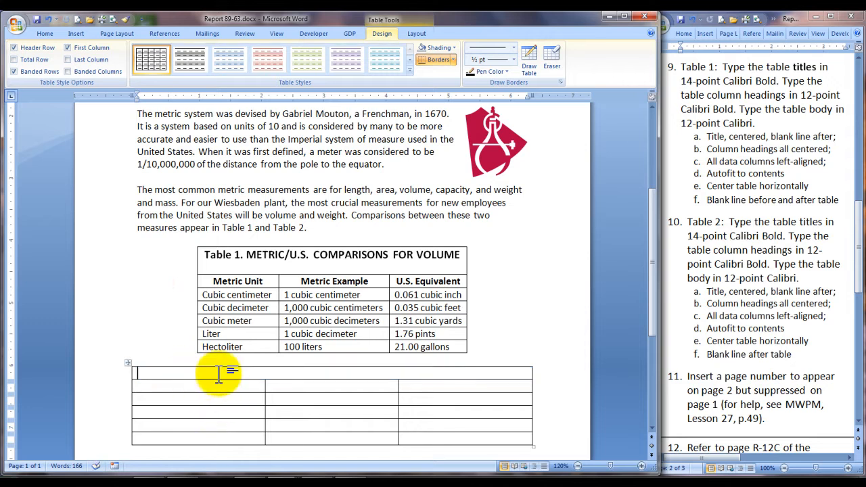
key(ctrl+e)
text(Table 2.)
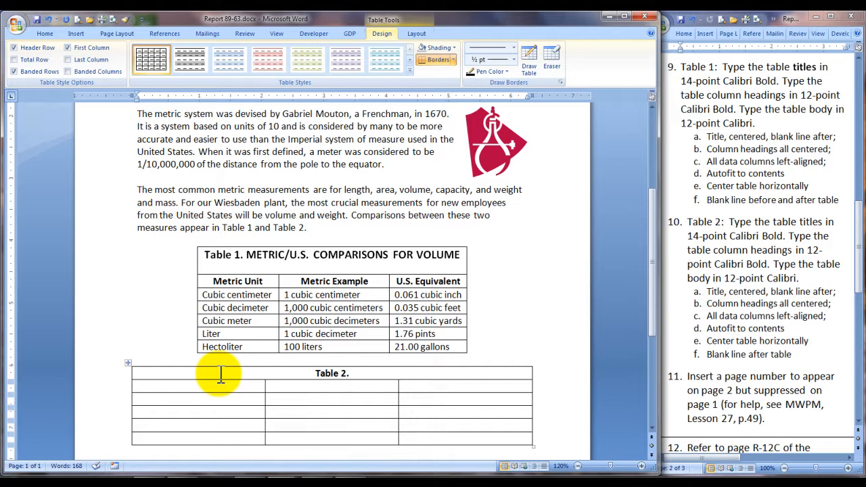
text( METRIC/U.S. COMPARISONS FOR WEIGHT)
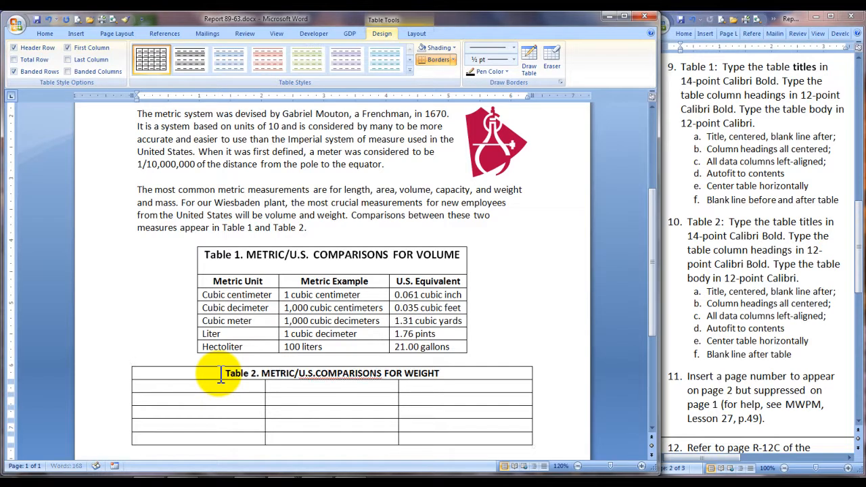
key(Return)
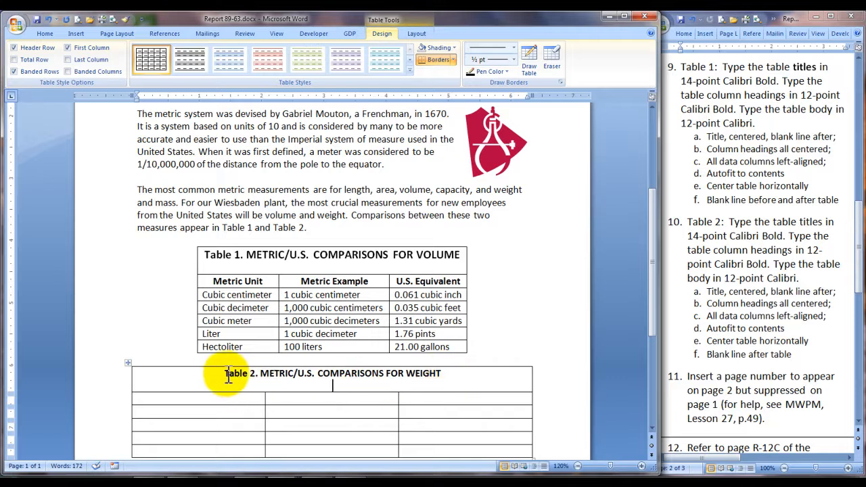
Step: Set the font size of the Table 2 title text to 14 pt
drag(223, 373, 443, 374)
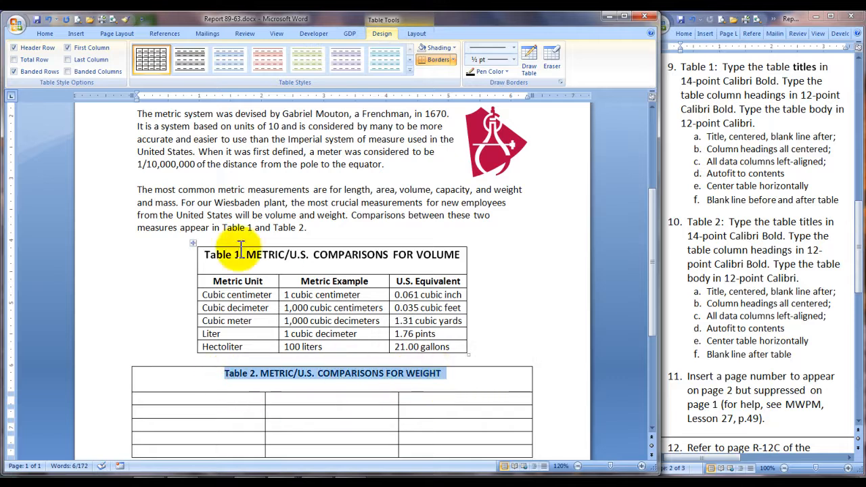
click(349, 388)
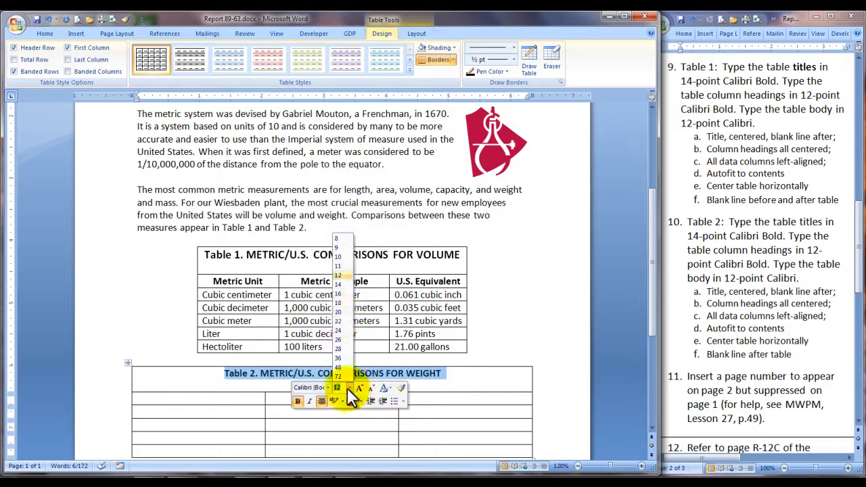
click(340, 284)
Step: Format the row below the Table 2 title as bold and centred for the column headings
click(195, 401)
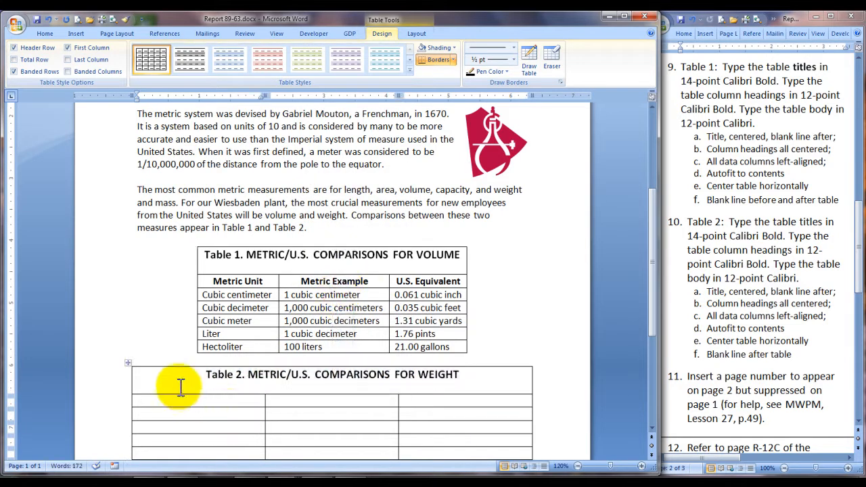
click(116, 403)
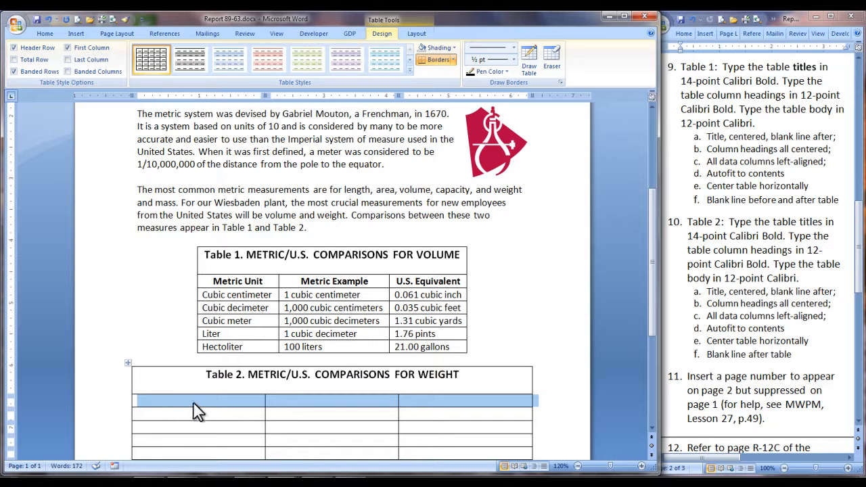
click(222, 416)
Step: Enter the headings Metric Unit, Metric Example and U.S. Equivalent in Table 2, and fill in the weight comparisons from Milligram to Tonne
text(Metric Unit)
key(Tab)
text(Metric Example)
key(Tab)
text(U.S. Equivalent)
key(Tab)
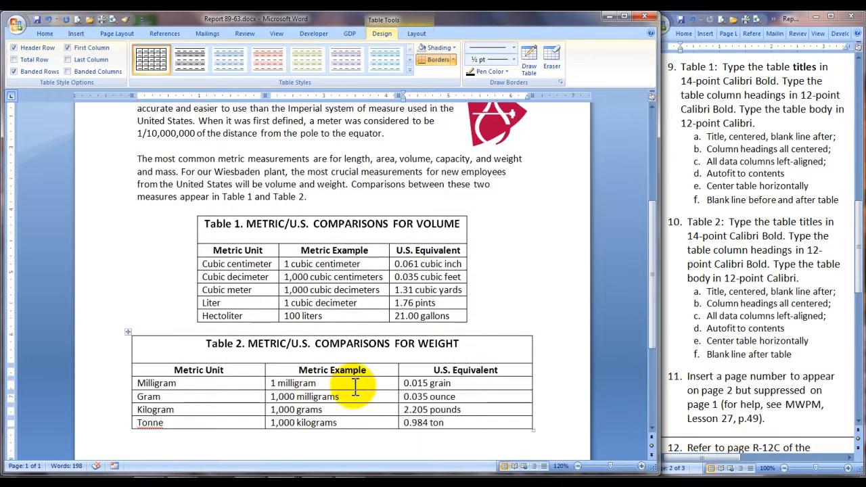
Step: Autofit Table 2, the weight comparisons table, to its contents
right_click(353, 386)
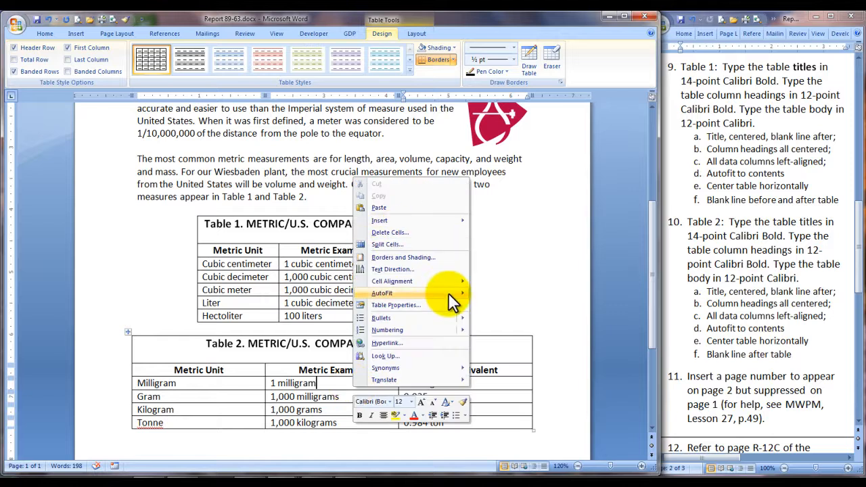
mouse_move(450, 293)
click(511, 294)
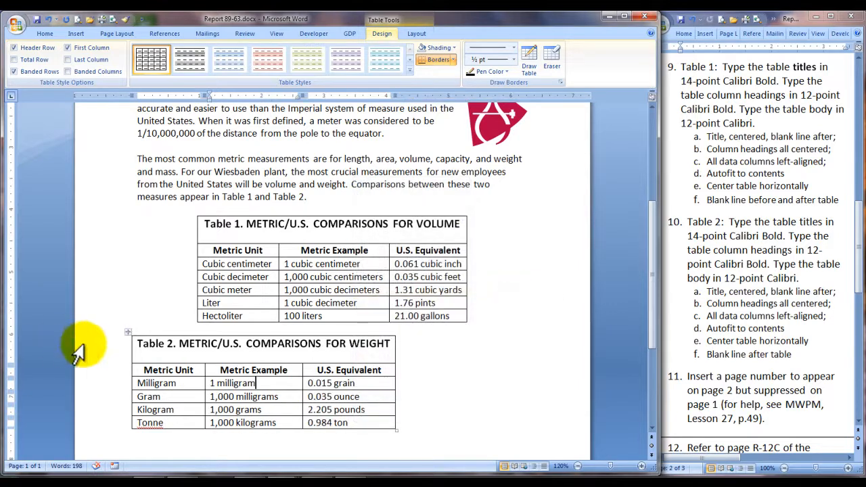
Step: Center the whole of Table 2 horizontally on the page using the table alignment property
click(129, 331)
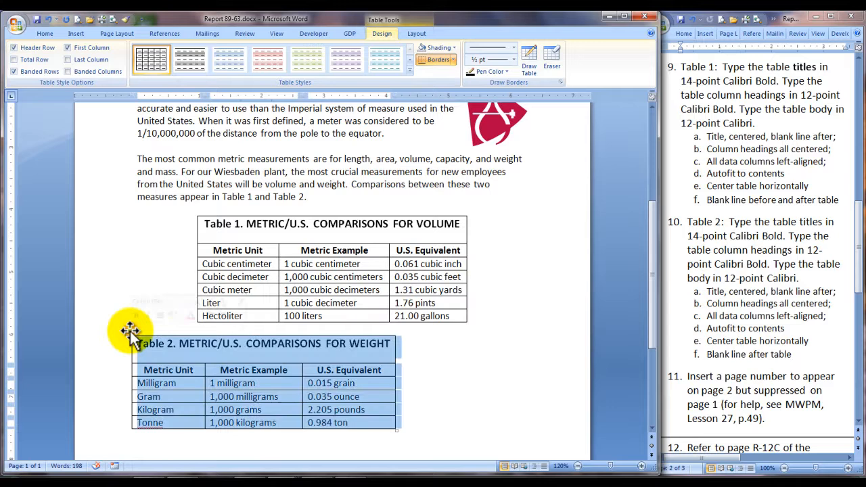
click(417, 34)
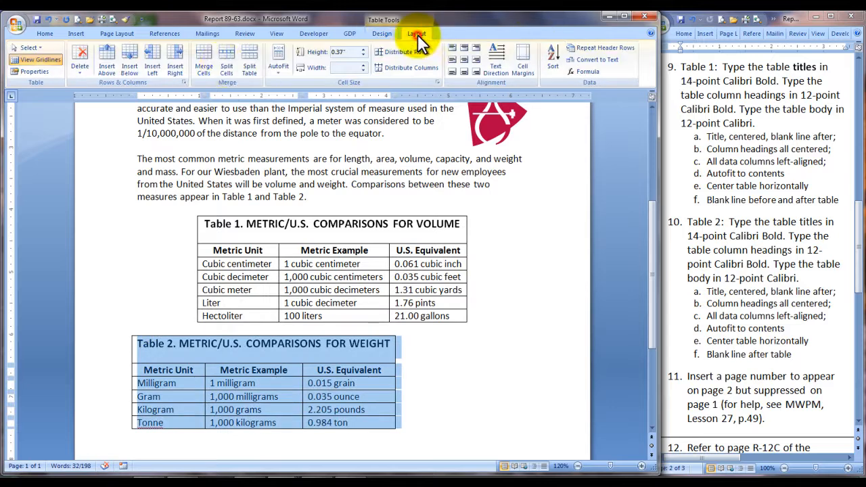
click(43, 73)
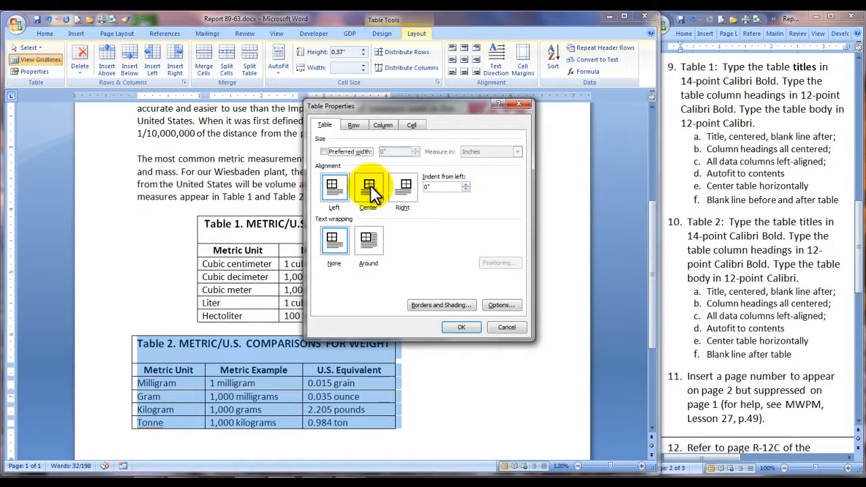
click(372, 191)
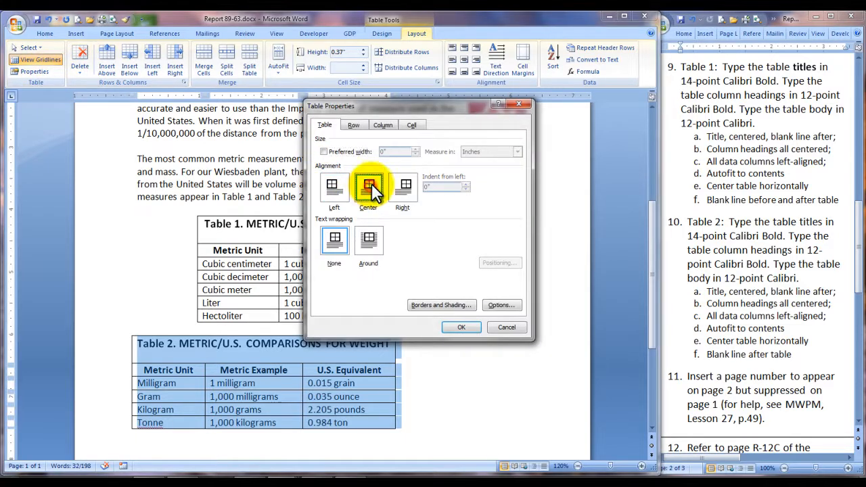
click(456, 325)
Step: Show formatting marks and, after a blank line below Table 2, enter the paragraph from "Employees will quickly adapt" to "helpful to them:", followed by a blank line
click(174, 436)
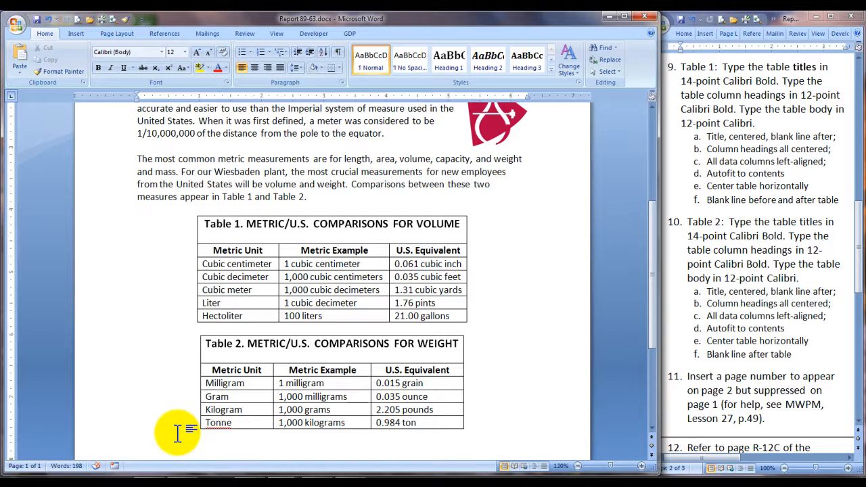
click(338, 52)
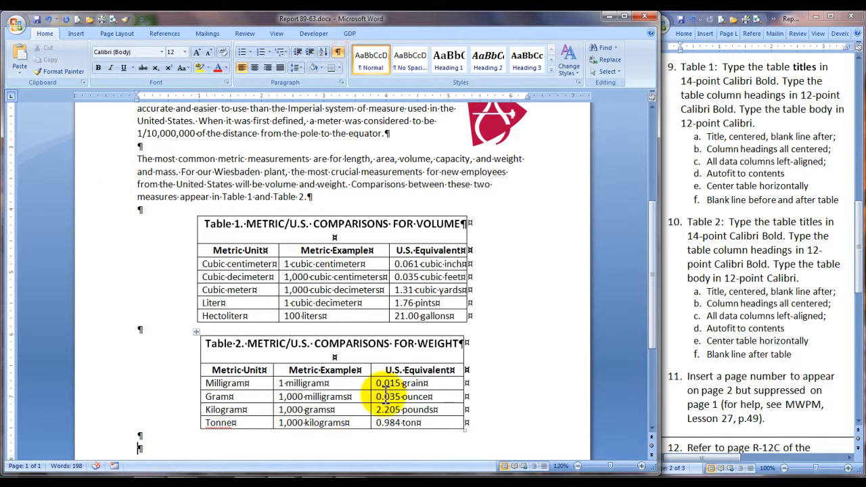
text(Employees will quickly adapt to the metric system when they use it on a daily basis.)
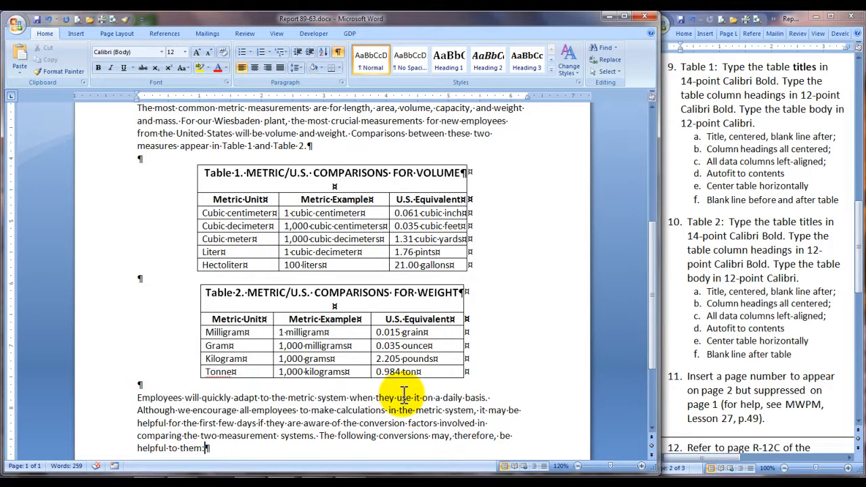
key(Return)
key(Return)
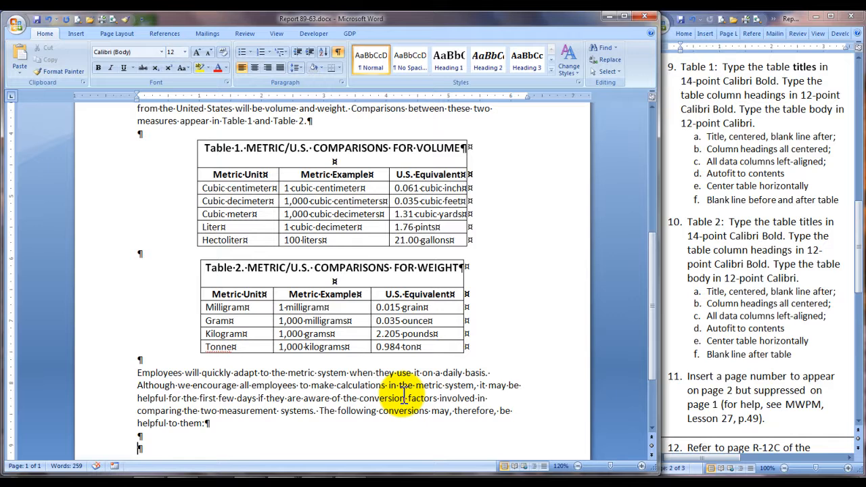
Step: Enter the seven conversion lines, from "Multiply inches by 2.54 to get centimeters" to "Multiply gallons by 3.8 to get liters"
text(Multiply inches by 2.54 to get centimeters)
key(Return)
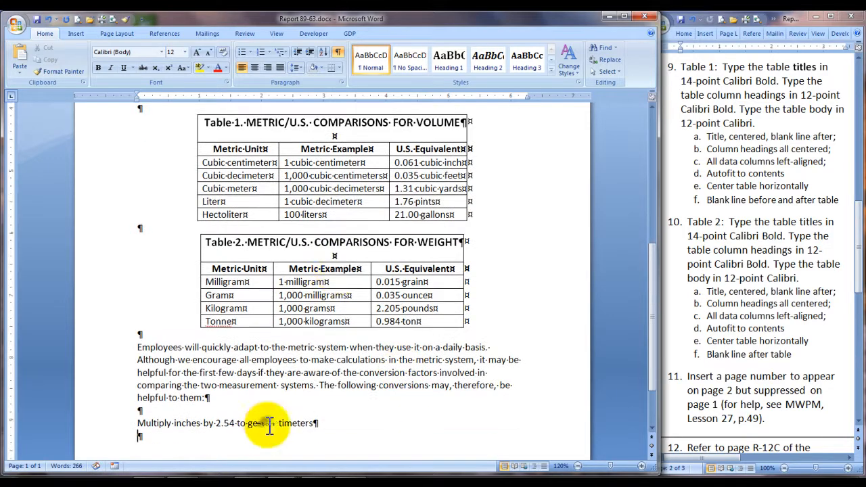
text(Multiply feet by 0.305 to get meters)
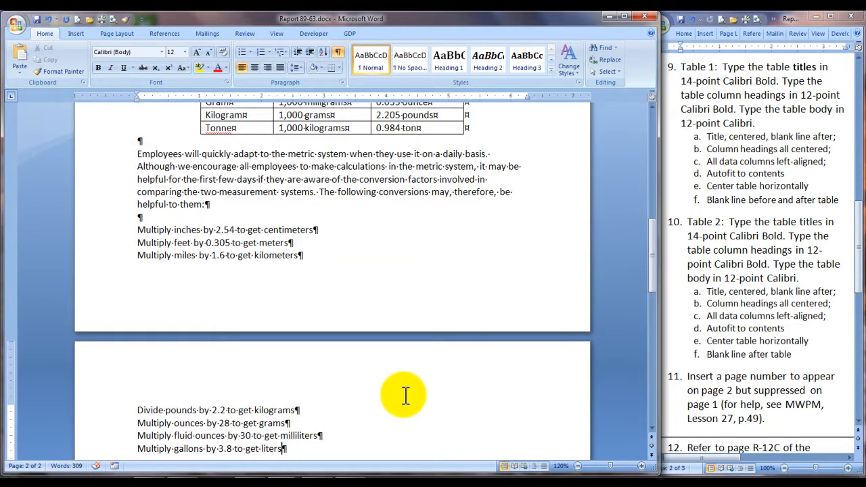
Step: After a blank line, add the closing paragraph beginning "More detailed conversions and metric information" with the U.S. Metric Association Web address
key(Return)
key(Return)
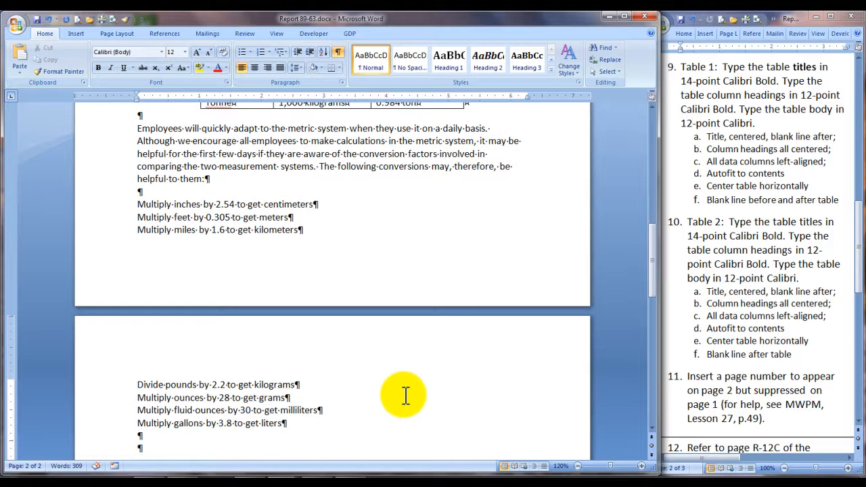
text(More detailed conversions)
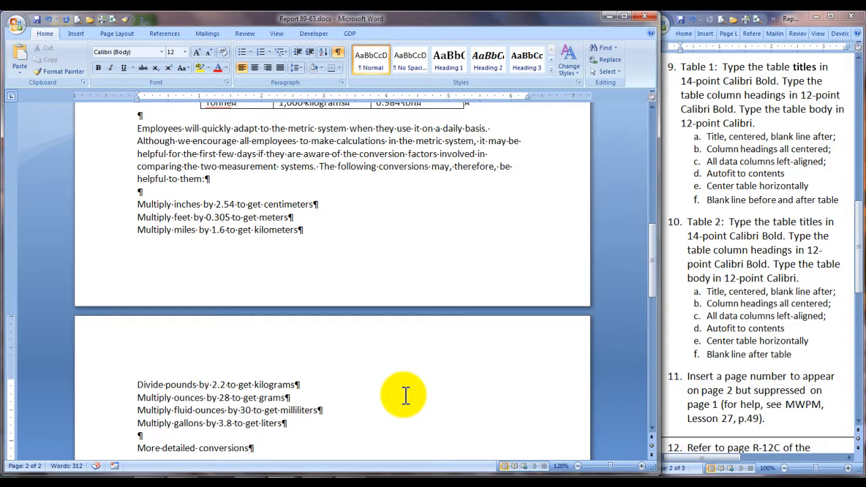
text(and metric information can be obtained by visiting the Web site for the U.S. Metric Association at http://lamar.colostate.edu/~hillger/.)
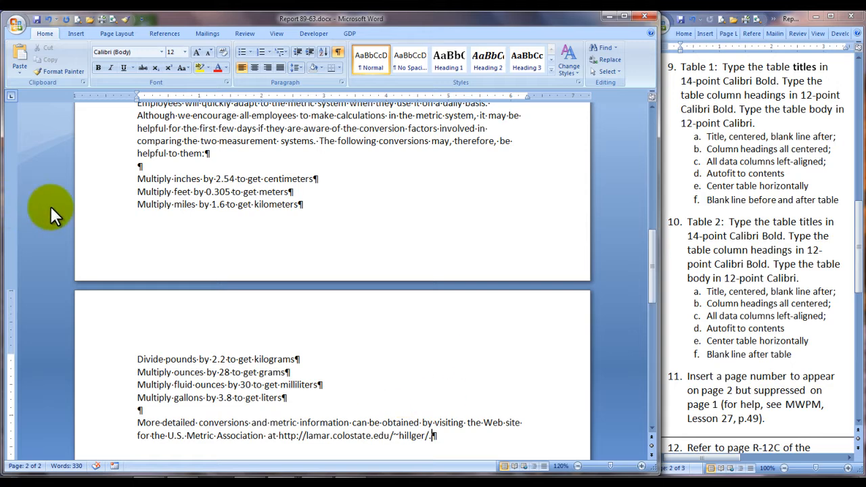
Step: Format the seven conversion lines as a bulleted list and decrease its indent to the margin
drag(137, 178, 271, 400)
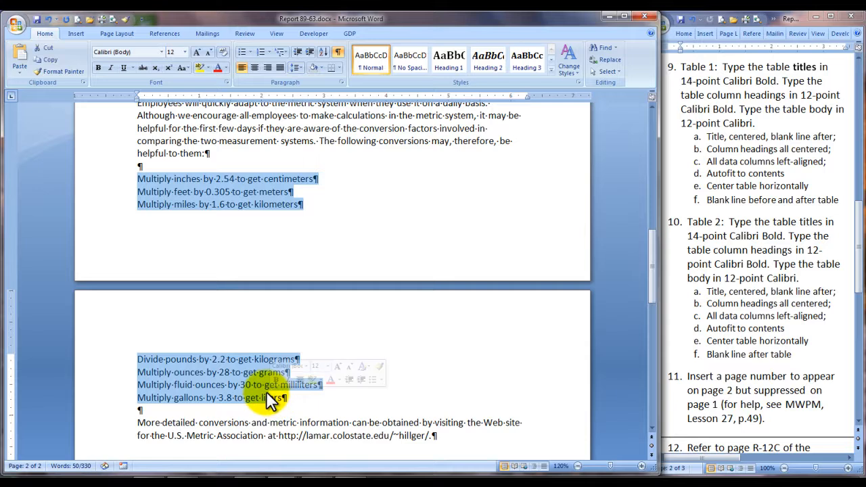
click(241, 52)
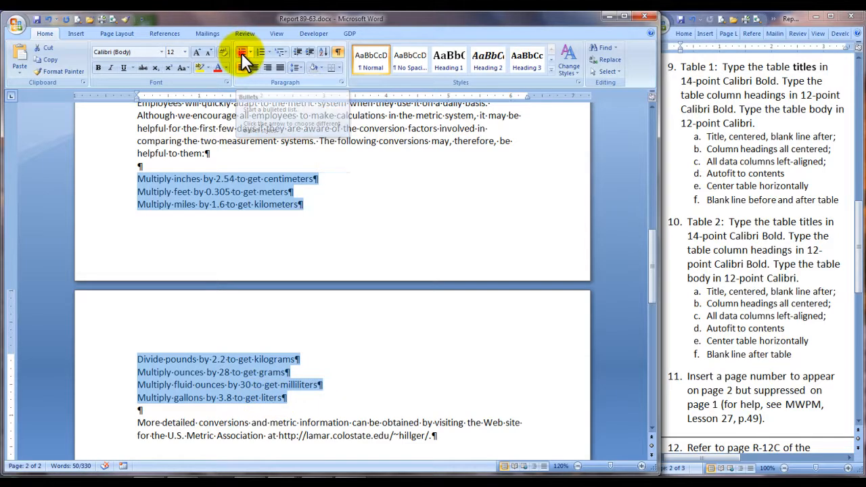
click(296, 52)
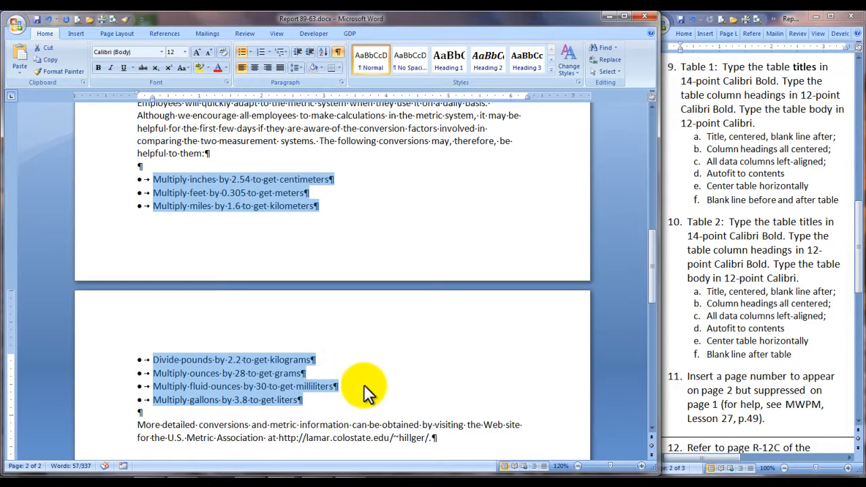
Step: Check the remaining instructions 11 to 14, deselect the bulleted list and begin inserting a page number
scroll(365, 383, down, 1)
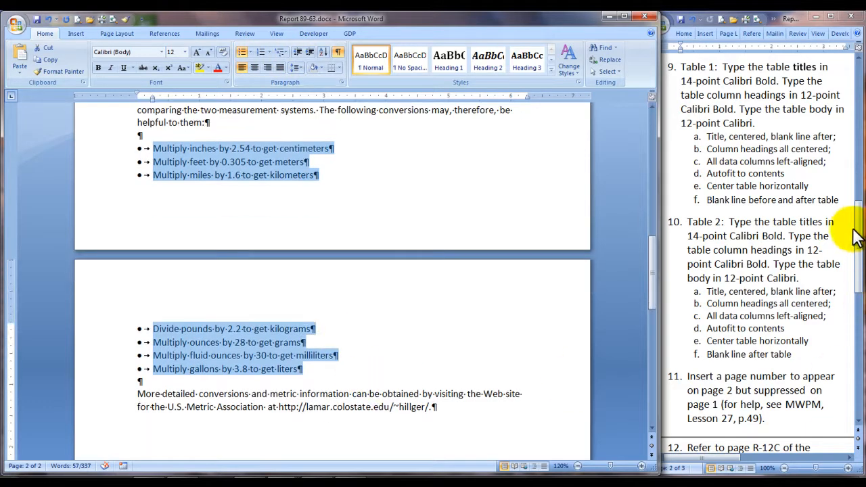
drag(860, 237, 859, 295)
click(366, 467)
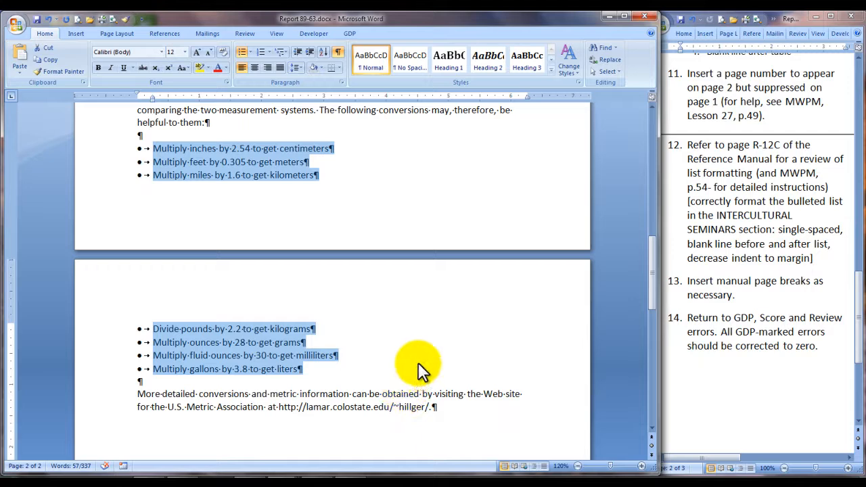
click(343, 381)
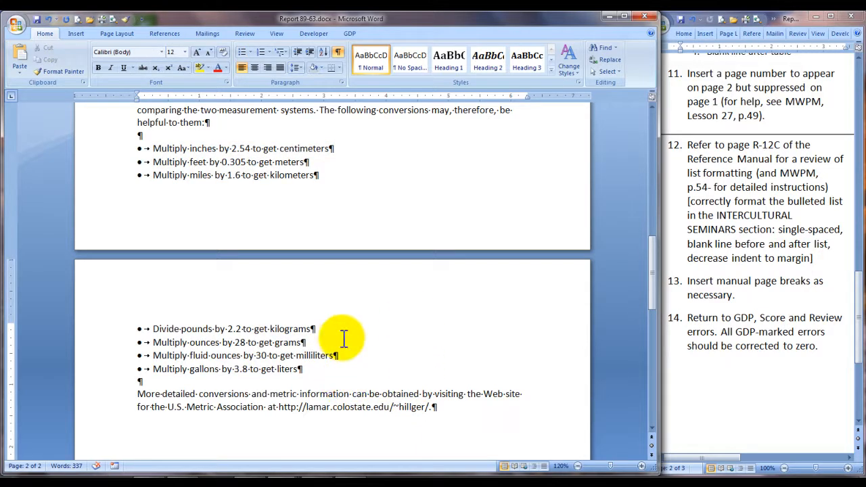
click(77, 34)
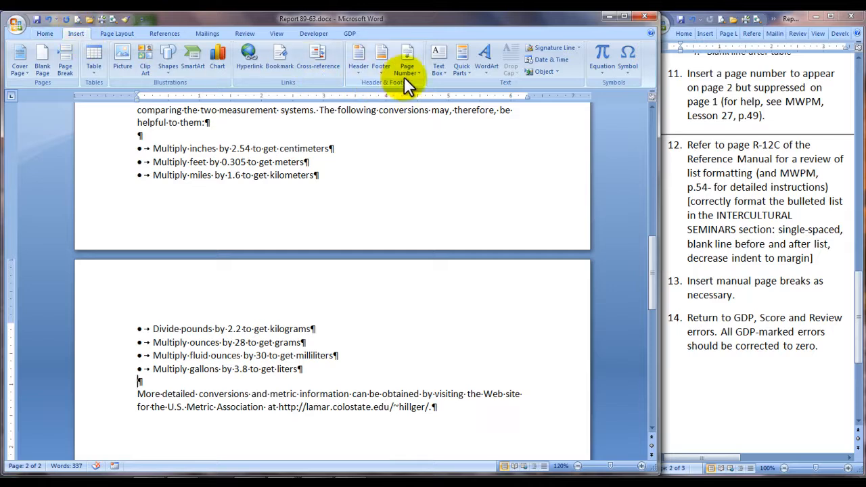